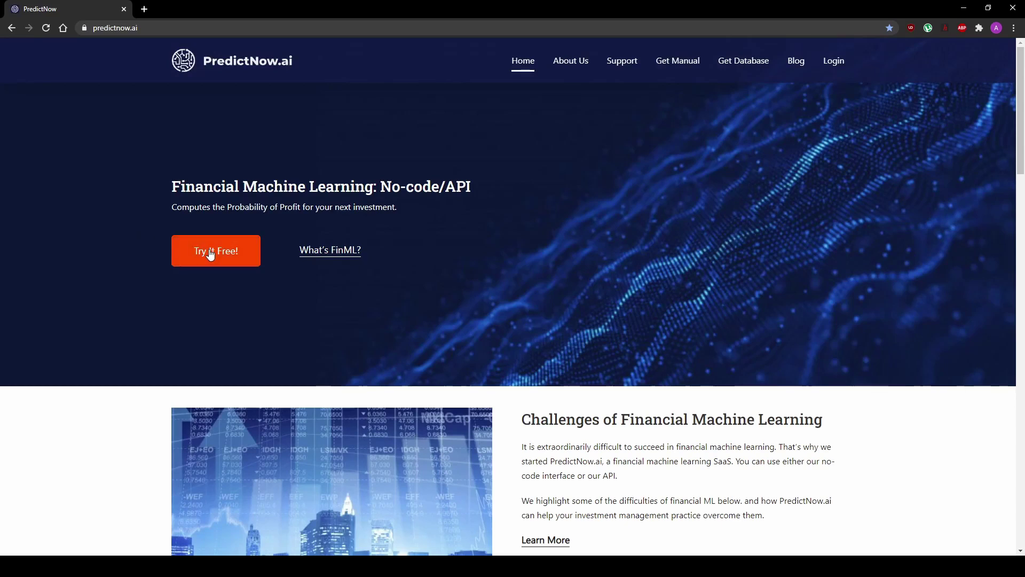
- Start the free PredictNow.ai trial and submit Train mode from the dashboard
click(211, 254)
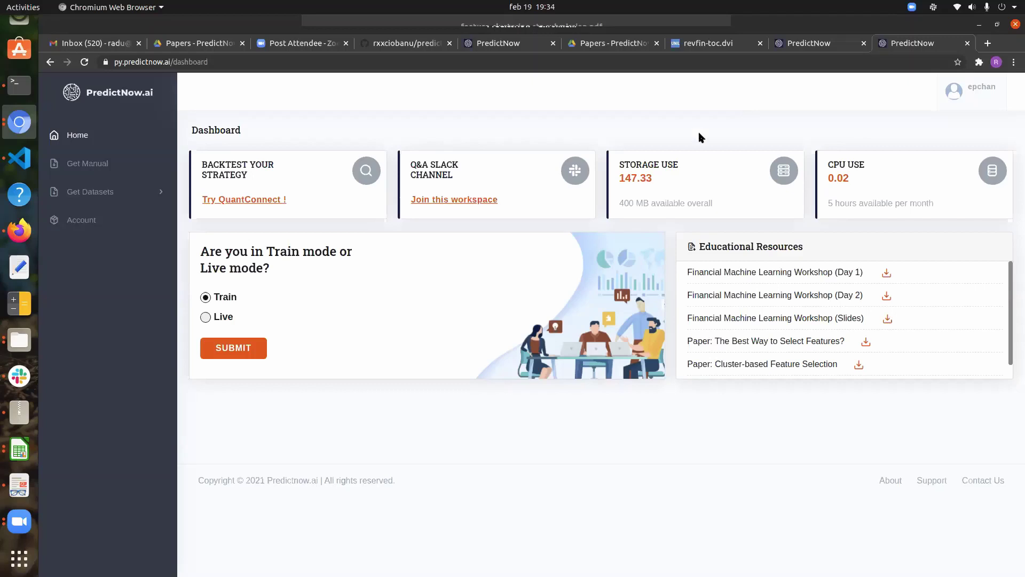
click(230, 349)
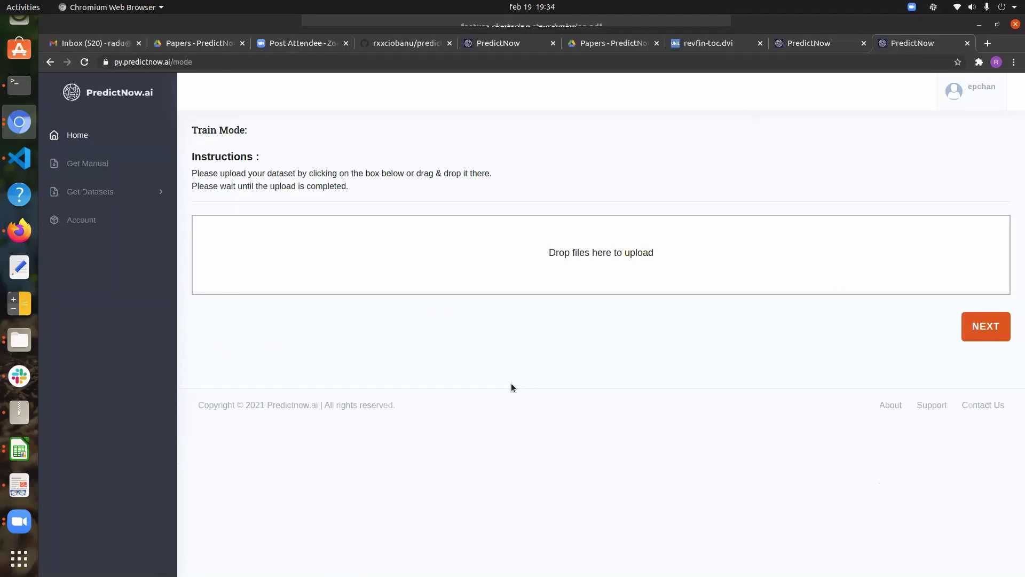
- Switch to LibreOffice Calc and examine the training sheet's full row range, the Returns column and the dp feature
click(19, 450)
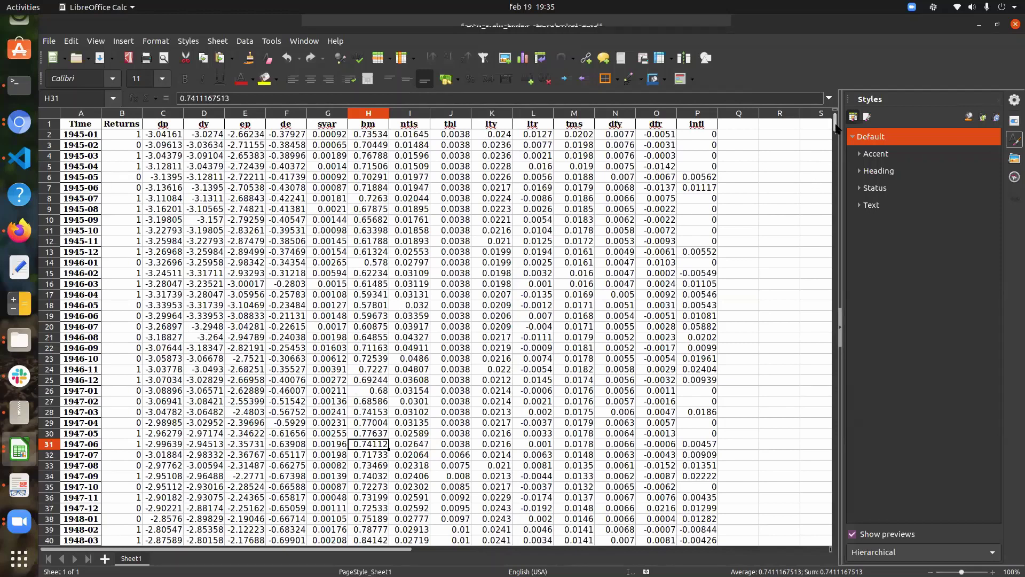
drag(835, 124, 846, 498)
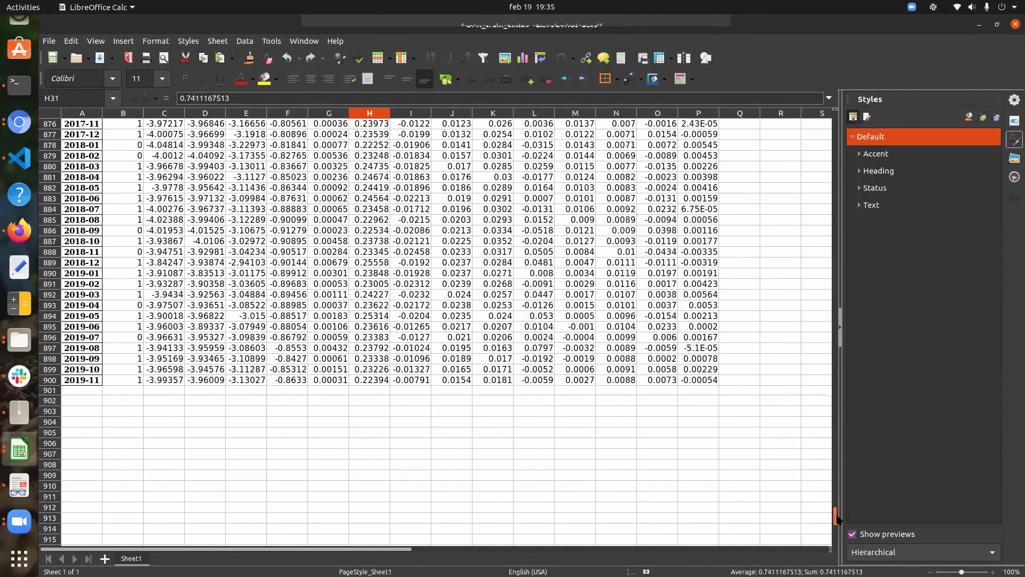
drag(836, 516, 836, 124)
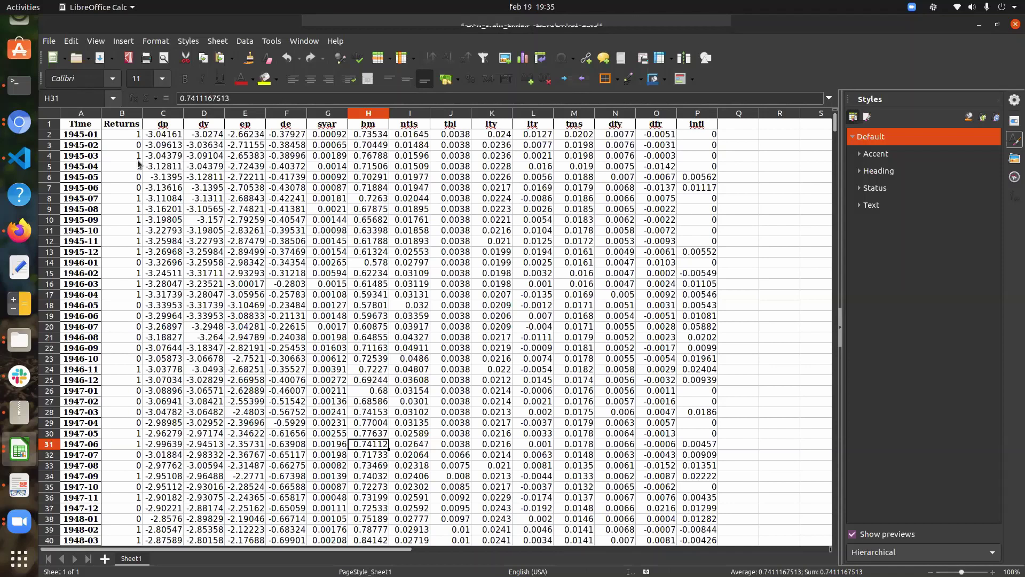
click(131, 243)
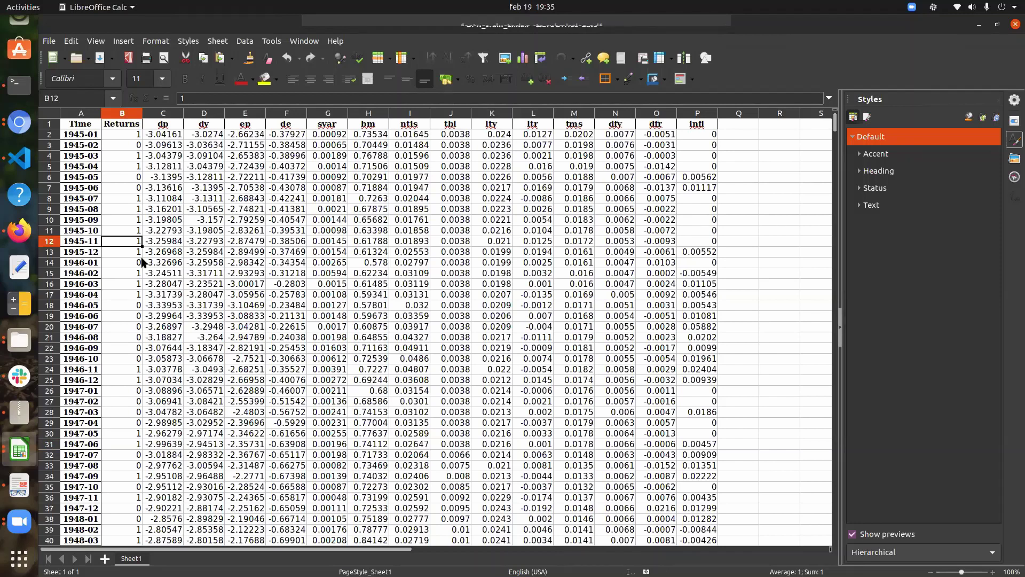
click(169, 129)
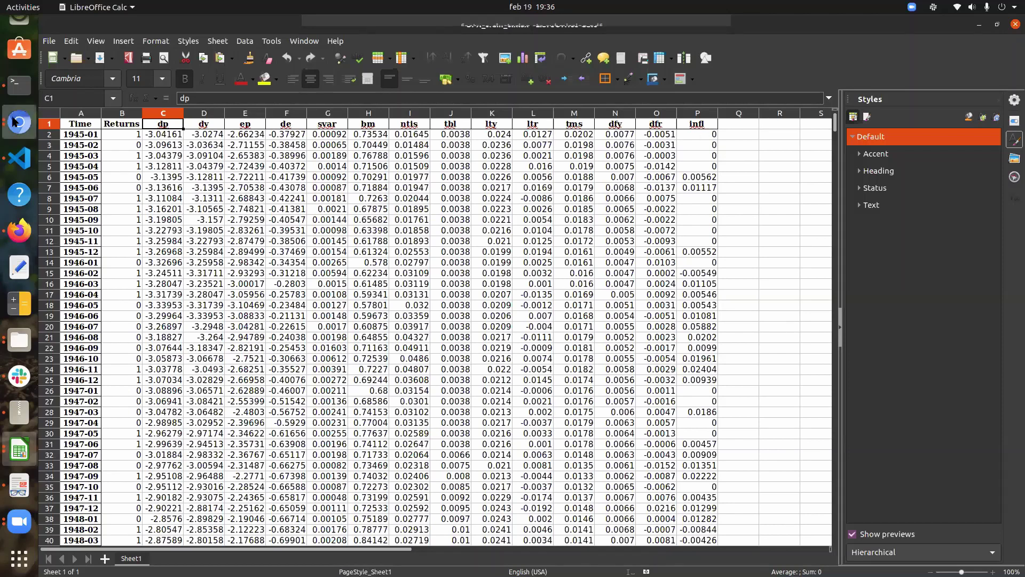
- Switch to Chromium and view the first page of the revfin-toc.dvi paper on equity premium prediction
click(19, 133)
right_click(614, 101)
click(724, 37)
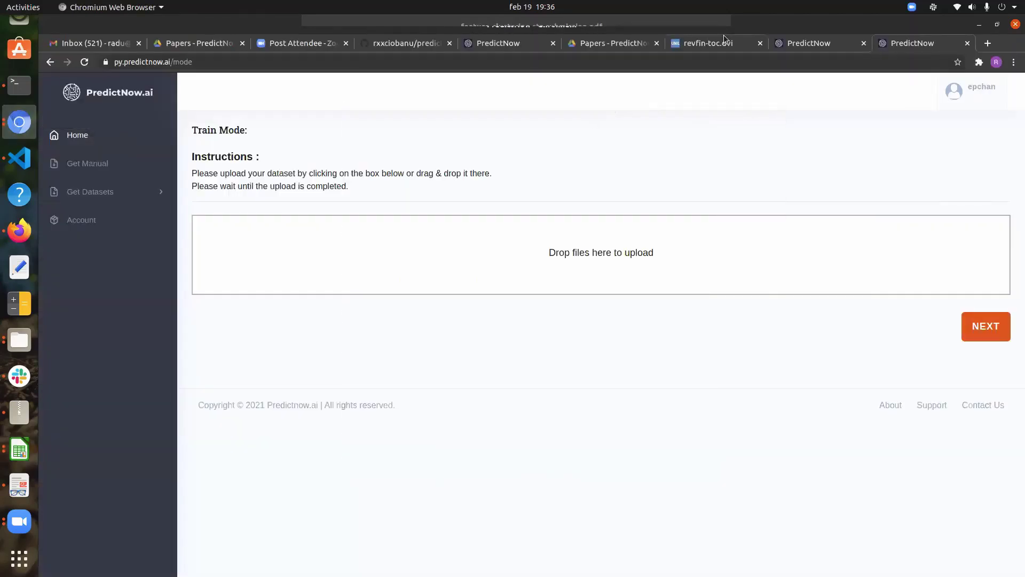
click(717, 39)
scroll(689, 363, up, 3)
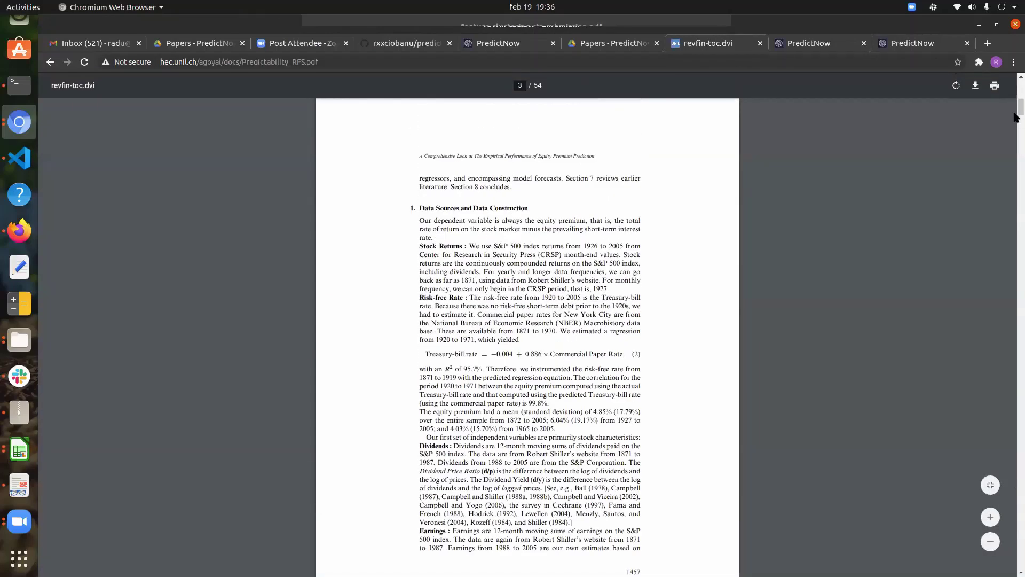
scroll(403, 213, up, 3)
scroll(406, 212, up, 10)
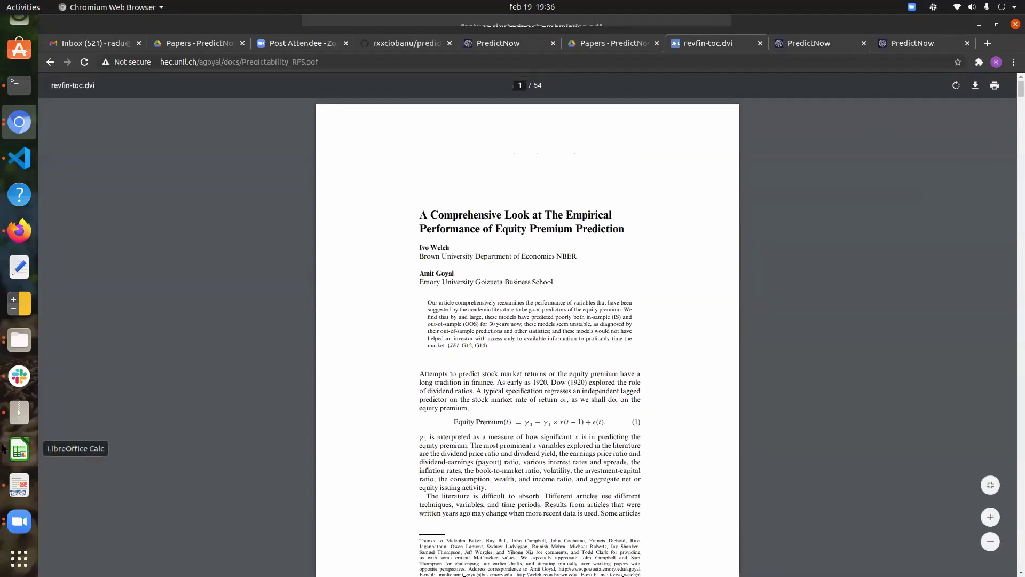
- Switch back to LibreOffice Calc and examine the dy, svar and tbl feature columns
click(19, 450)
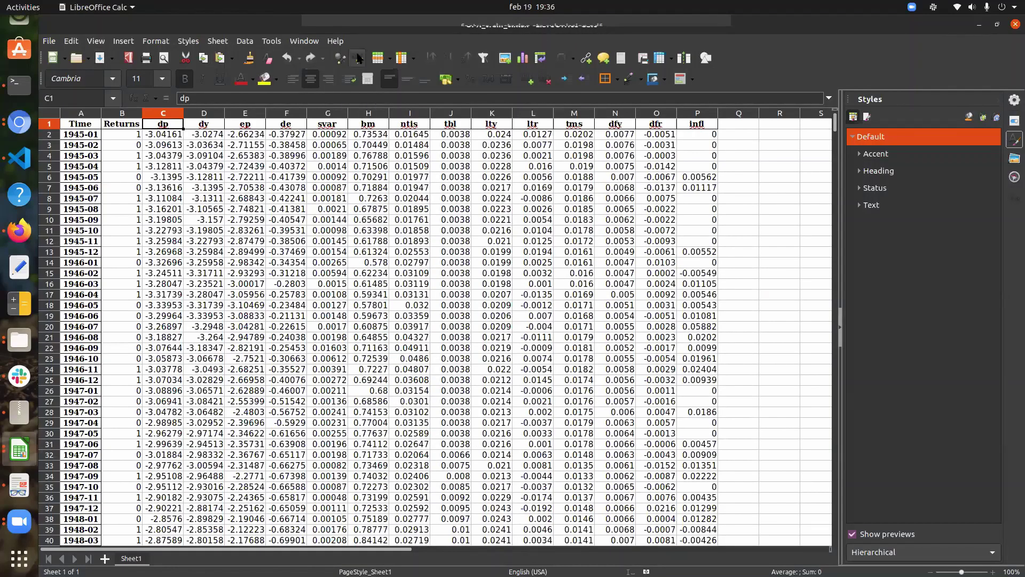
click(198, 126)
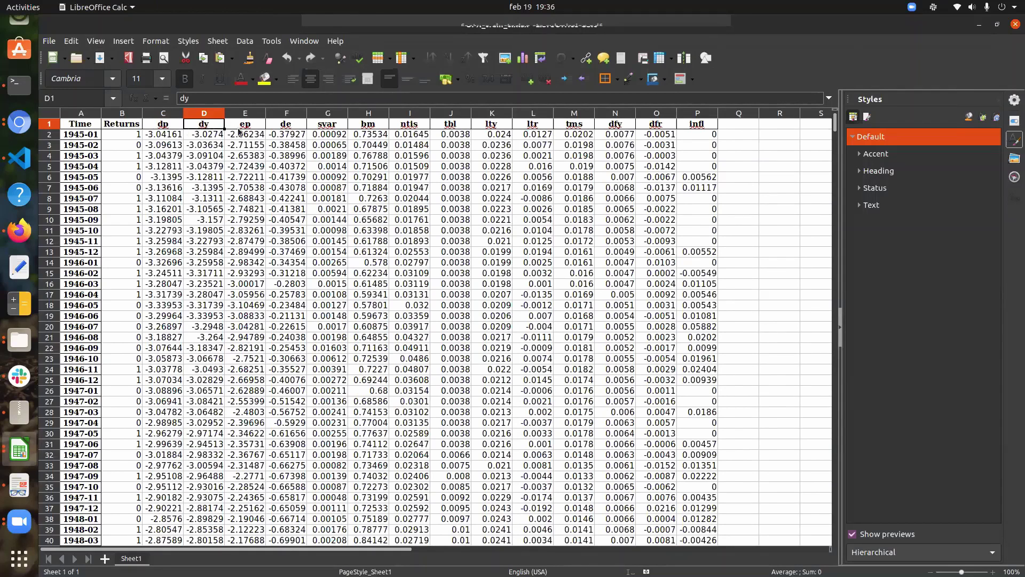
click(332, 133)
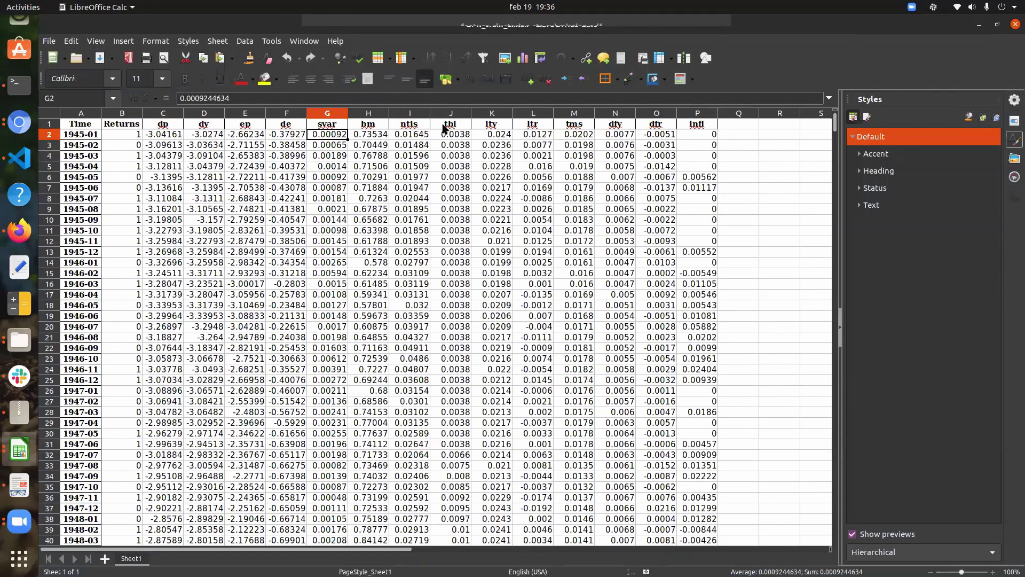
click(442, 126)
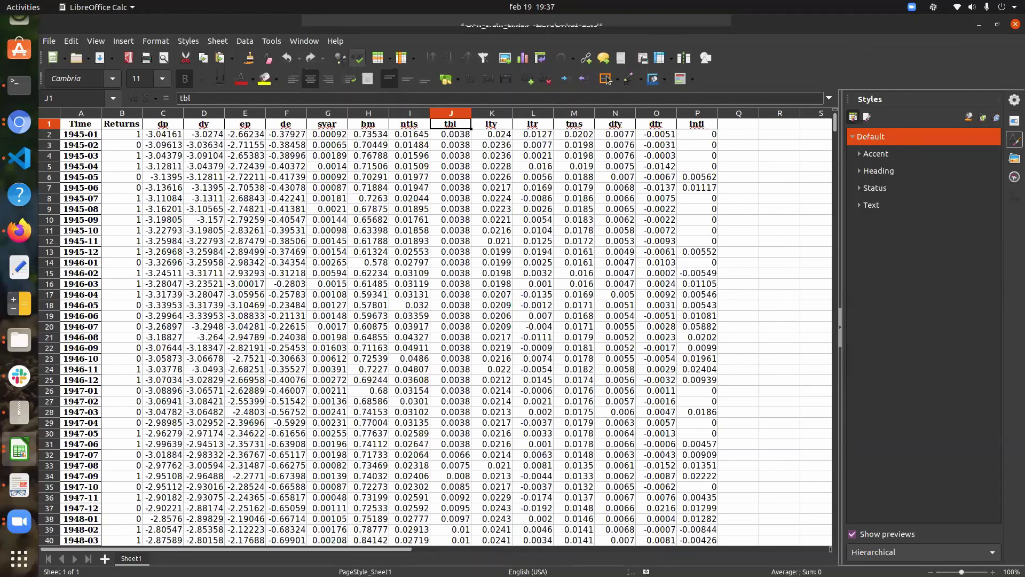
- Return to the Train mode page in Chromium and find and open the cdemo folder for the dataset upload
key(alt+Tab)
click(904, 42)
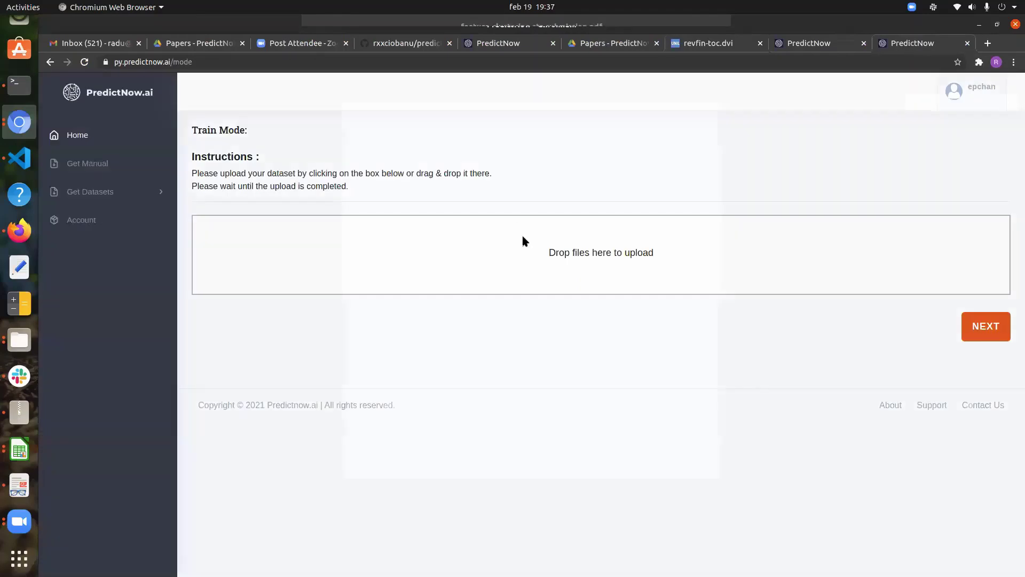
click(522, 241)
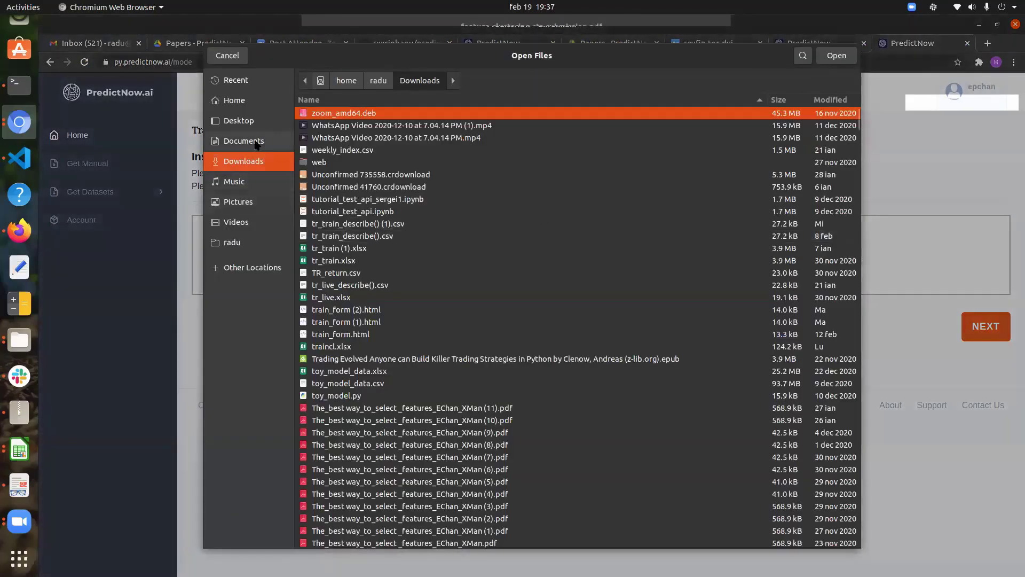
click(240, 101)
click(245, 242)
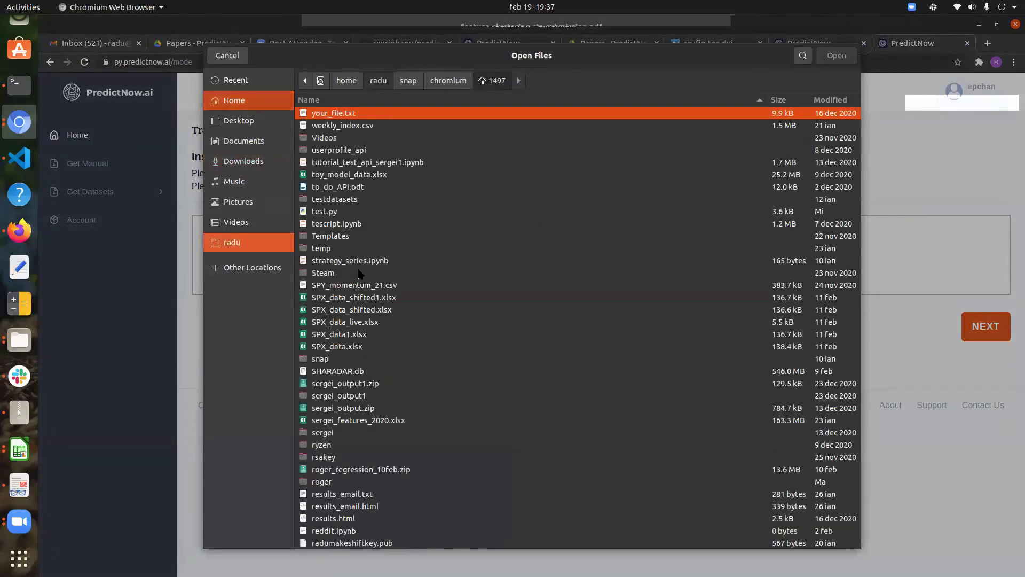
text(cdde)
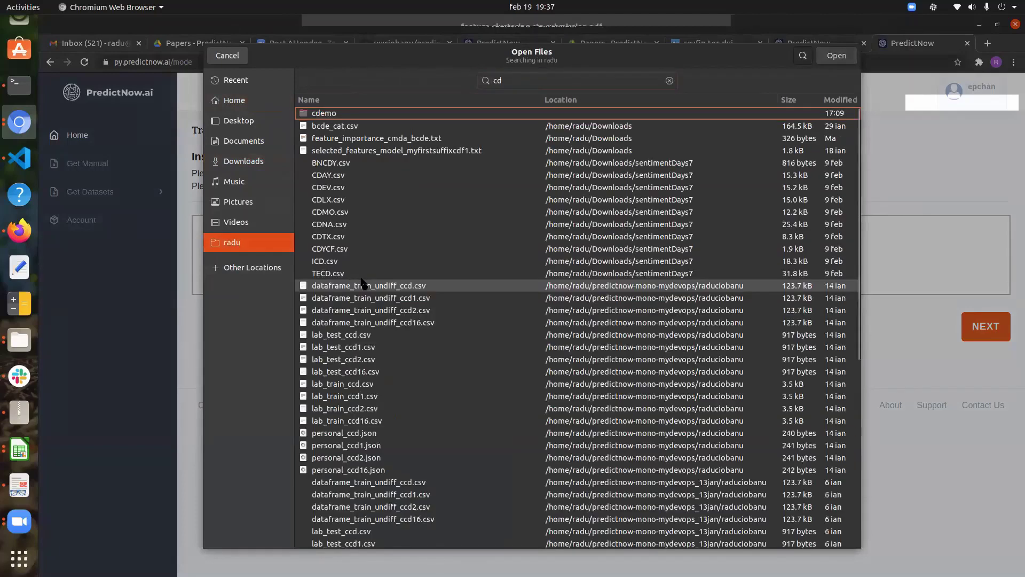
key(BackSpace)
text(emo)
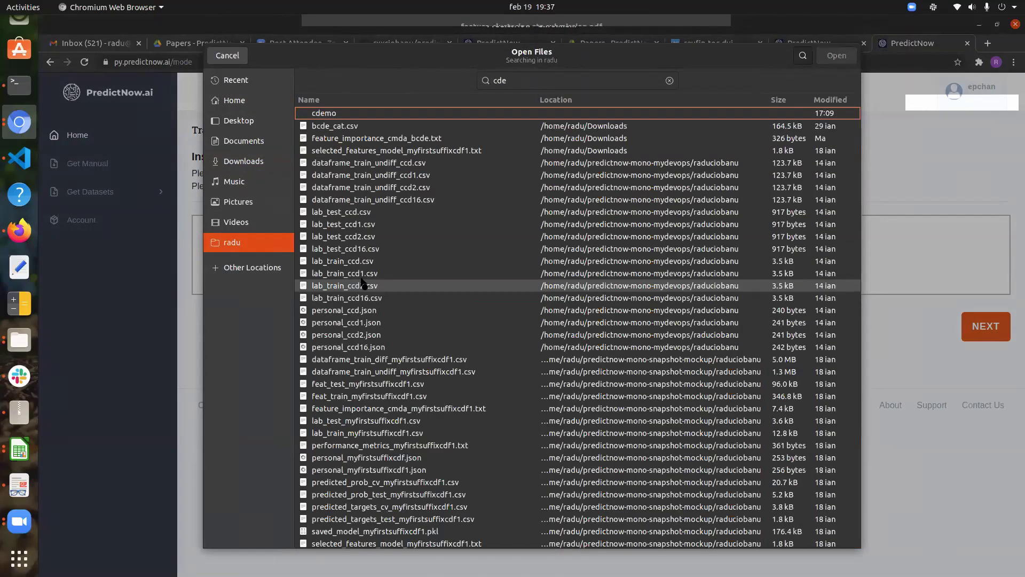
double_click(337, 115)
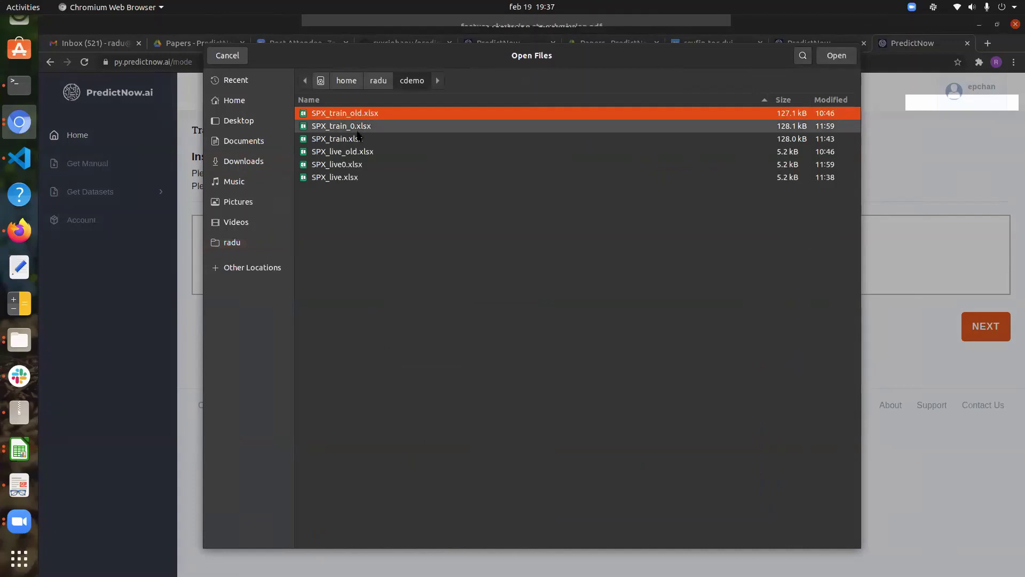
- Upload SPX_train_0.xlsx as the training dataset and continue to the model parameter form
click(357, 128)
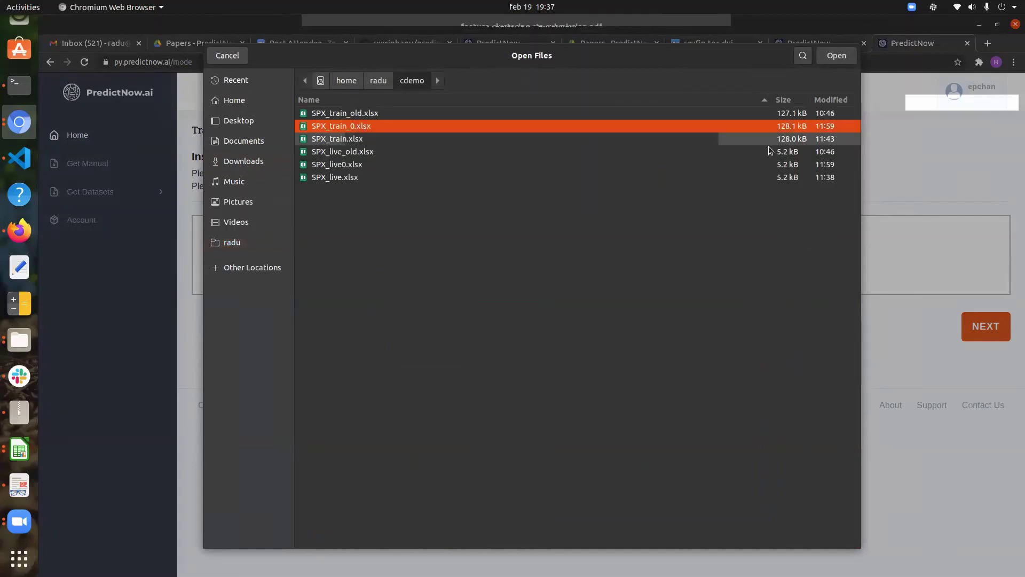
click(837, 55)
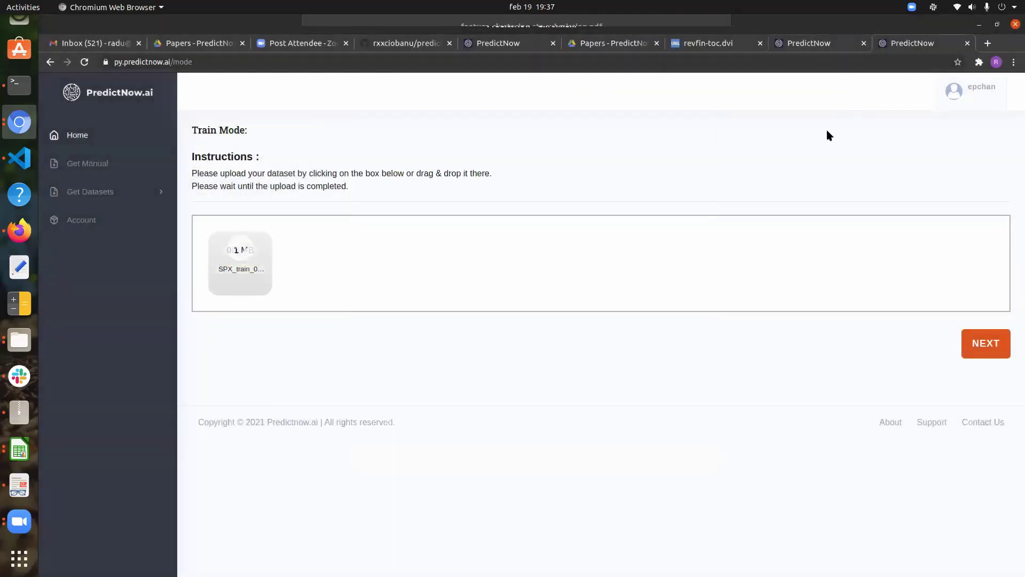
click(973, 343)
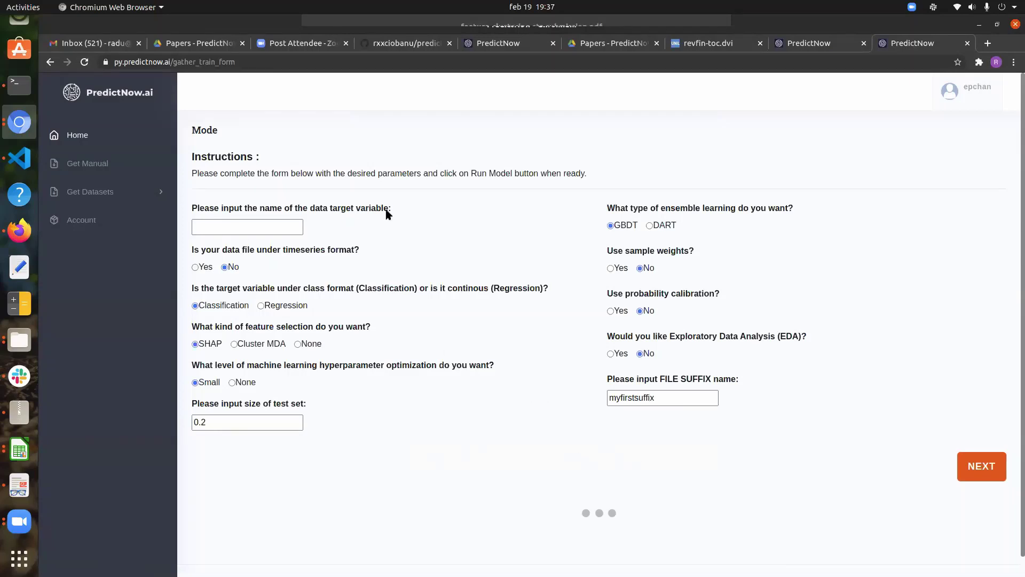
- Set the data target variable to Returns and mark the data file as time series, consulting the Calc training sheet
click(276, 228)
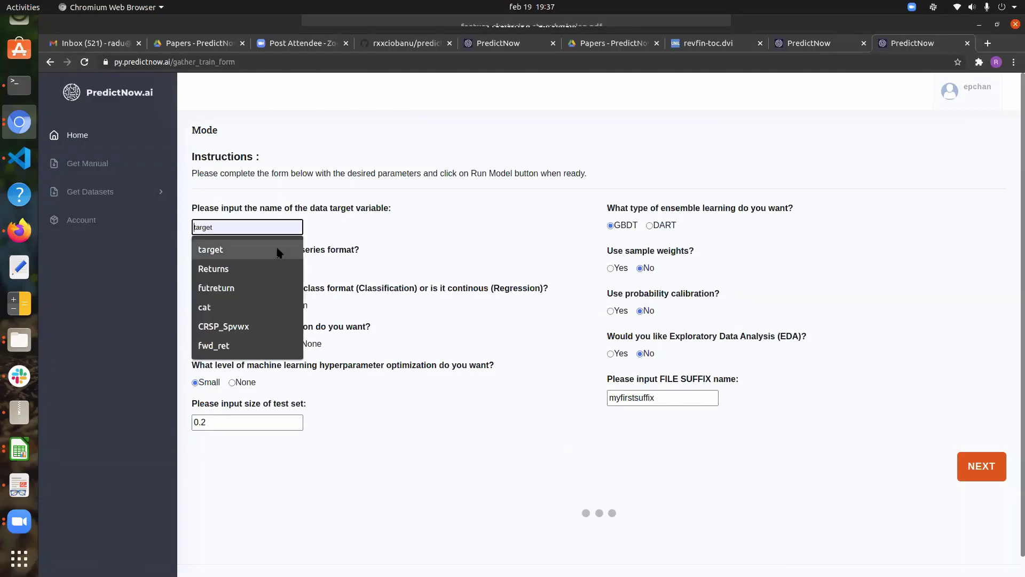
click(265, 268)
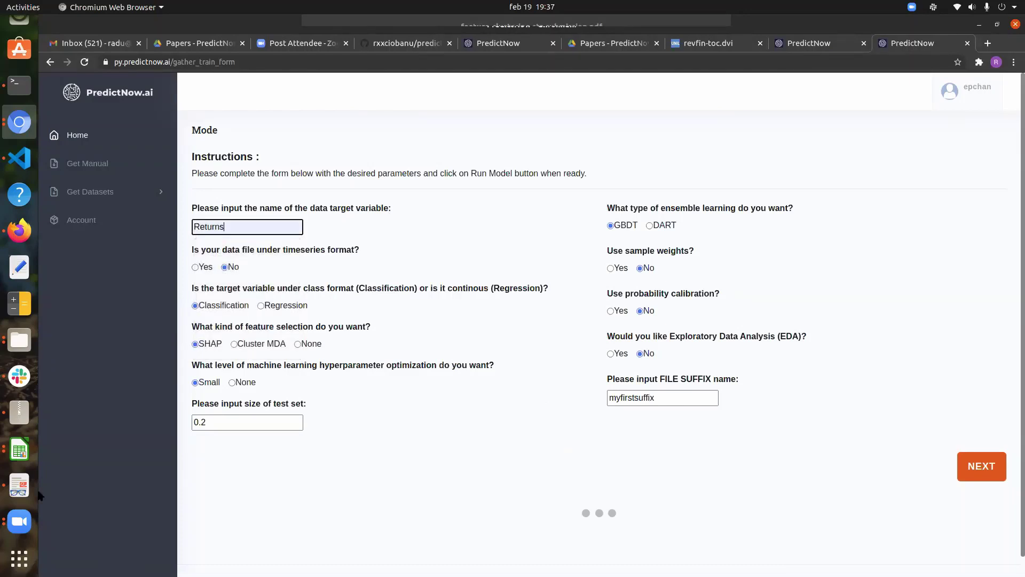
click(19, 450)
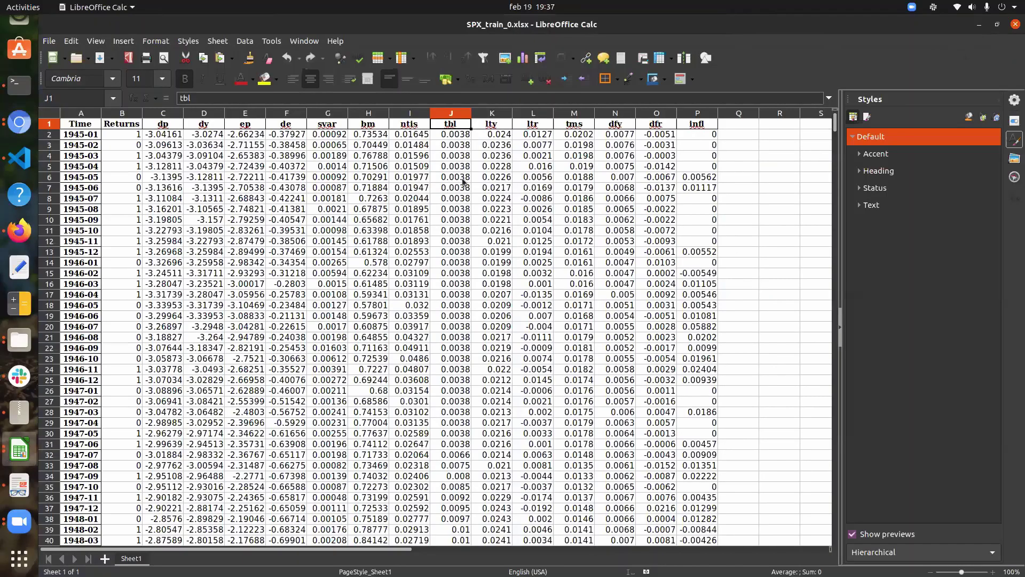
click(9, 126)
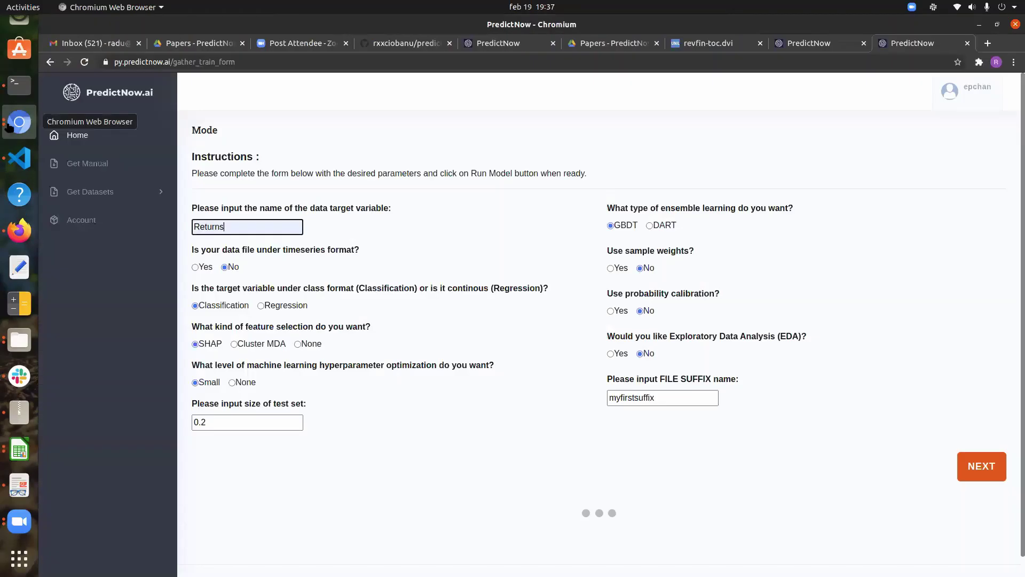
click(379, 245)
click(201, 268)
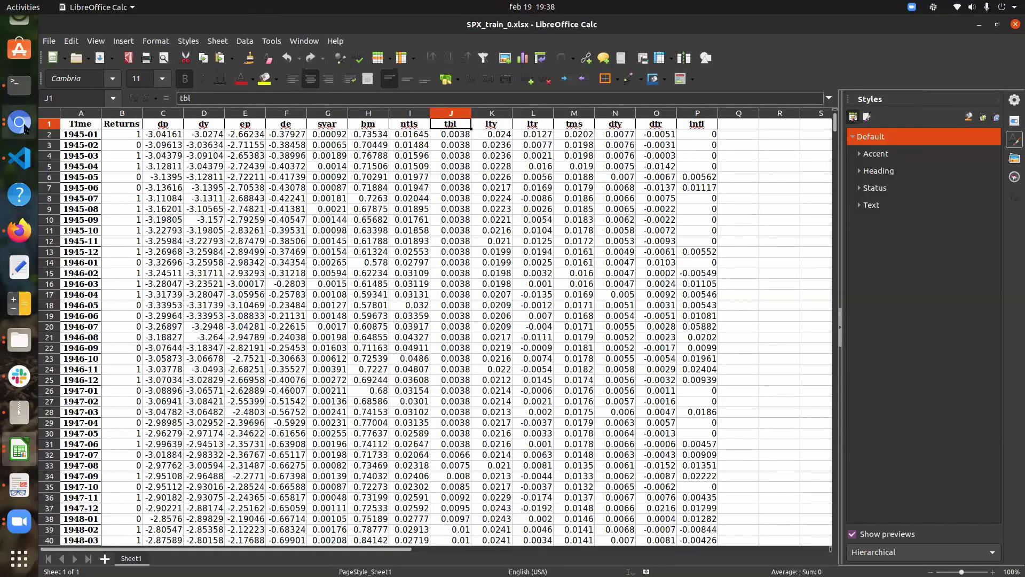
key(alt+Tab)
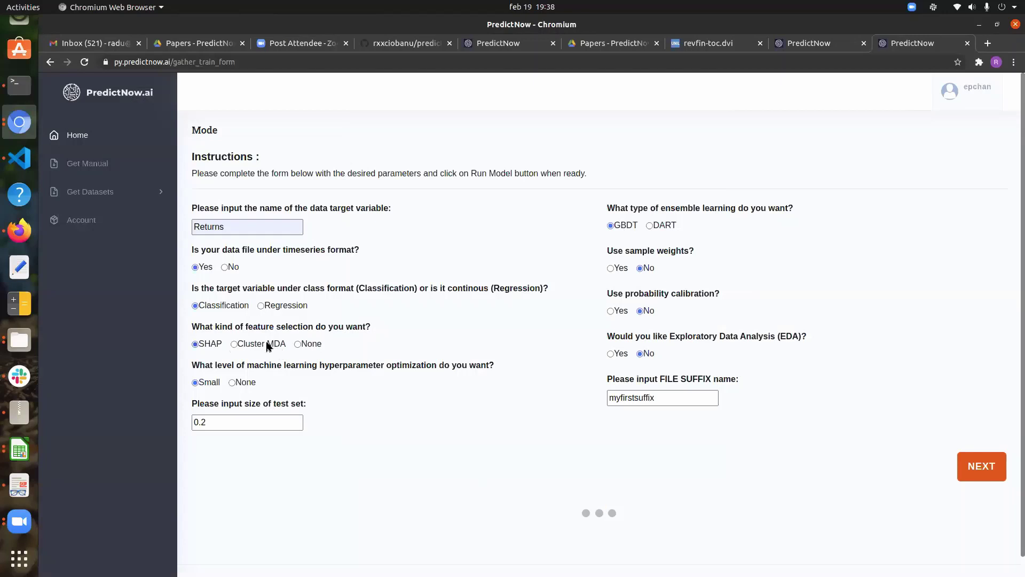
- Choose Cluster MDA feature selection with no hyperparameter optimization, and set the test set size to 0.06
click(234, 343)
click(233, 382)
click(252, 424)
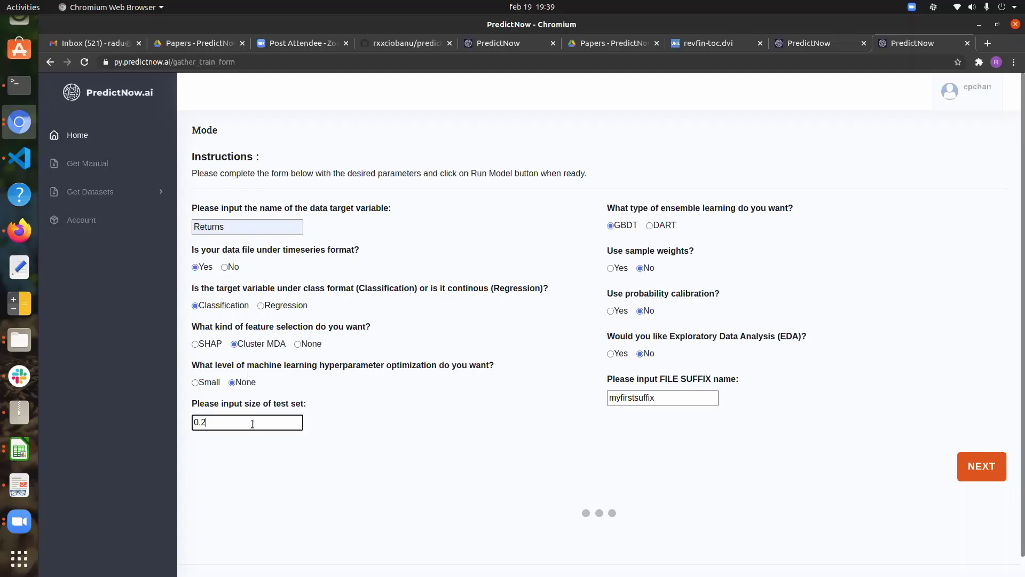
key(BackSpace)
text(06)
click(383, 489)
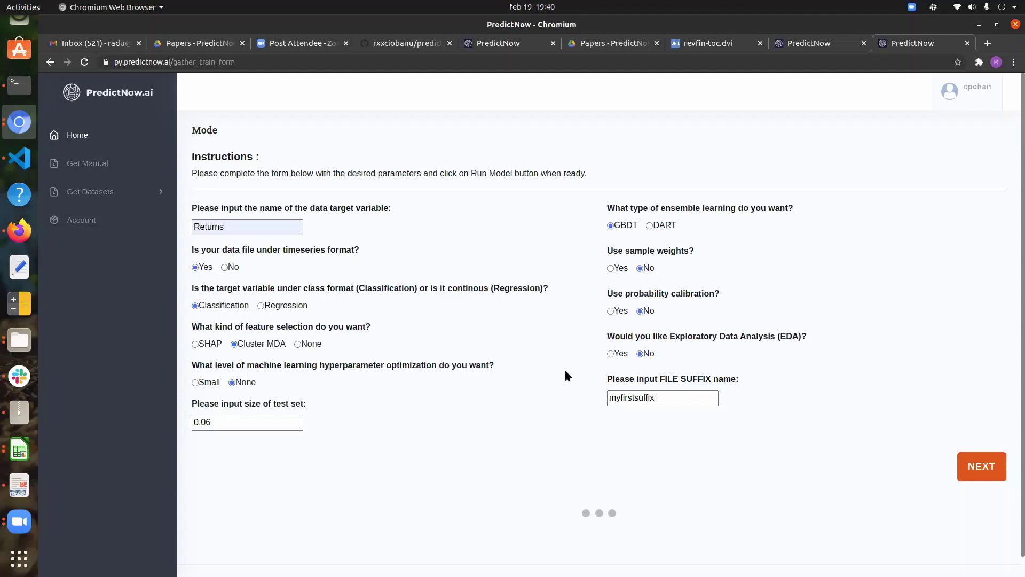
- Enable Exploratory Data Analysis, set the file suffix to clustweb19feb, and submit the form for parameter review
click(610, 354)
click(677, 397)
drag(678, 397, 591, 402)
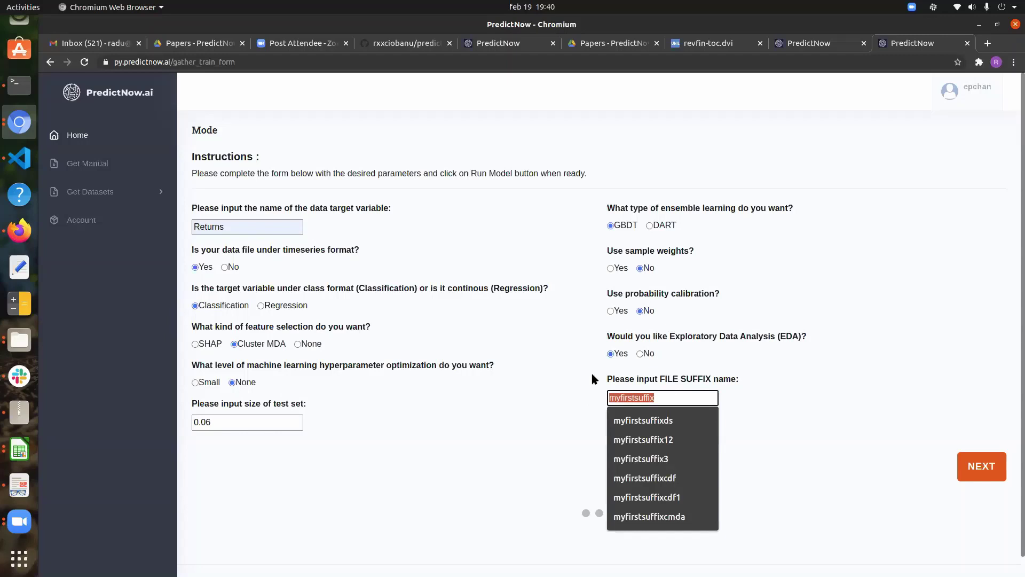
text(clustweb)
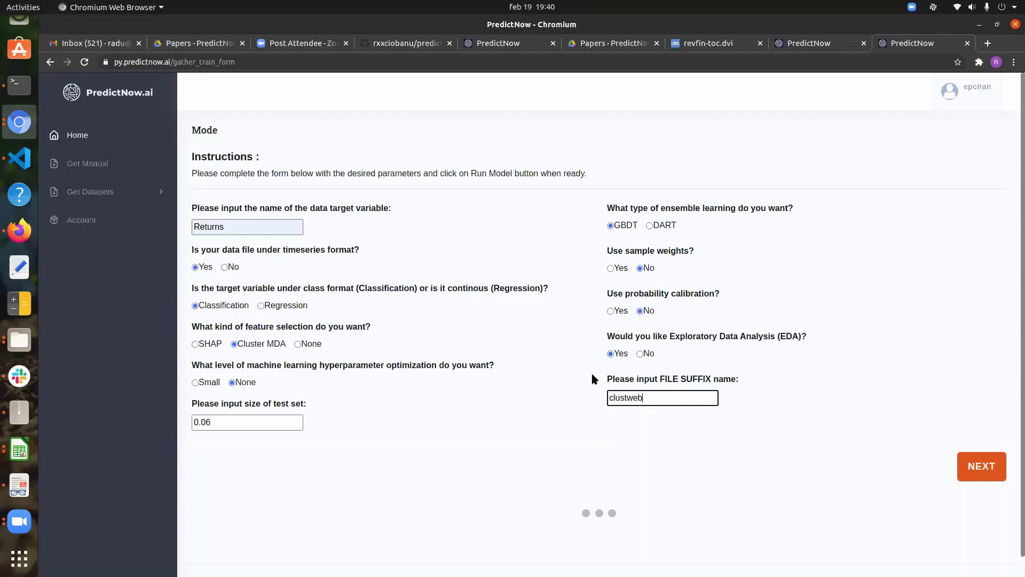
text(19feb)
click(973, 467)
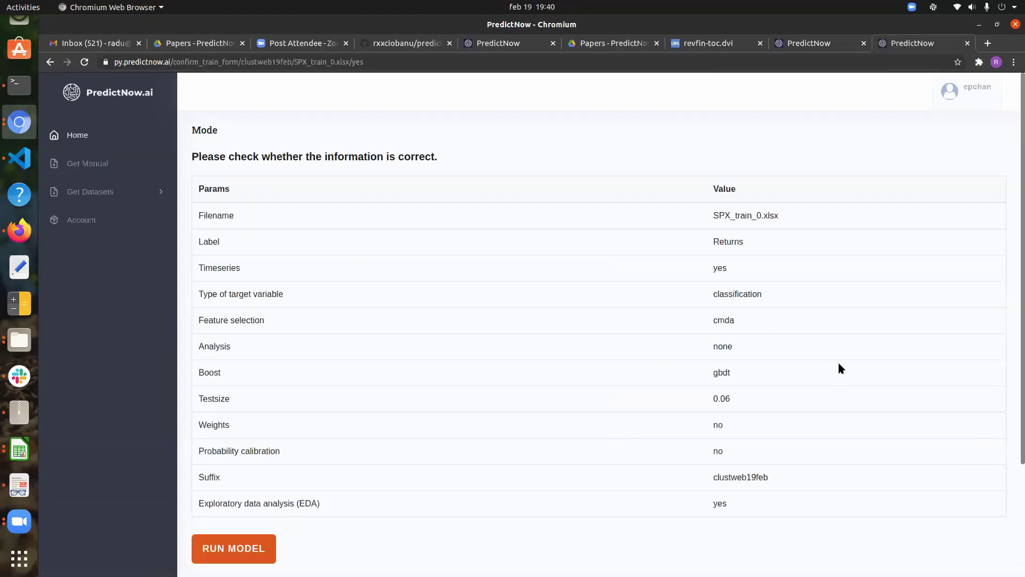
scroll(763, 420, down, 1)
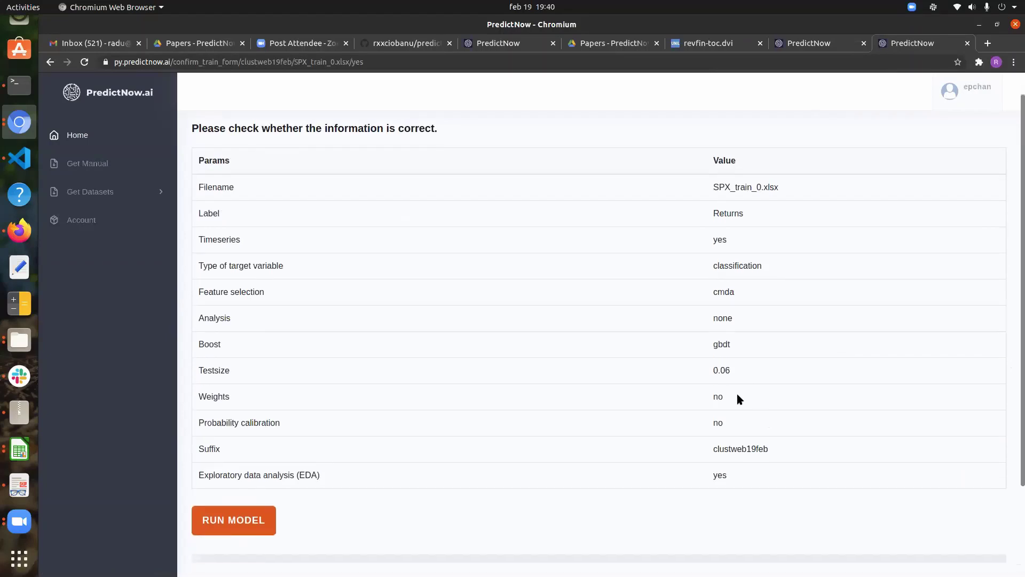
- Run the model with the reviewed parameters, and look through the SPX_train_0.xlsx training rows in LibreOffice Calc
click(255, 520)
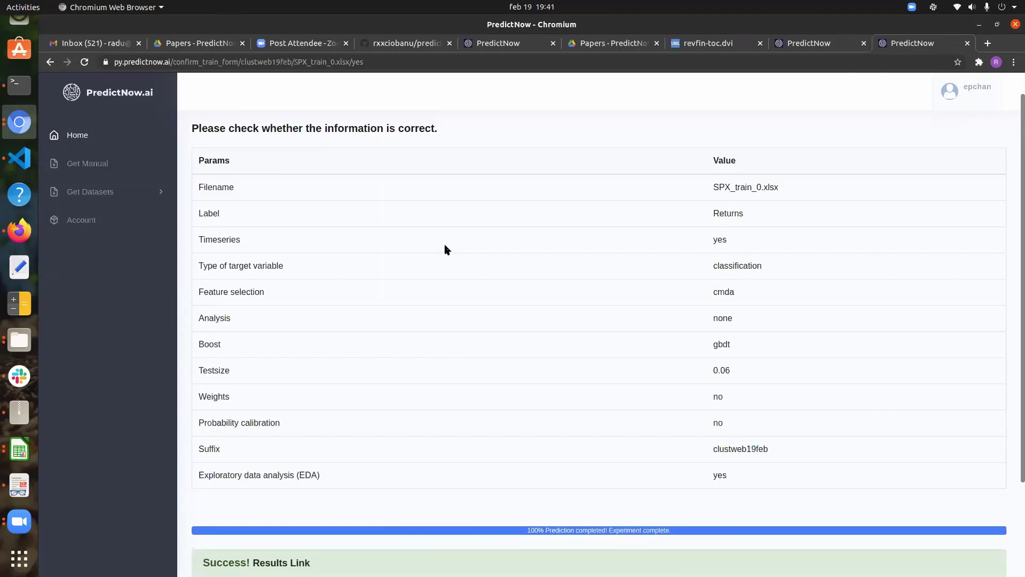
click(11, 450)
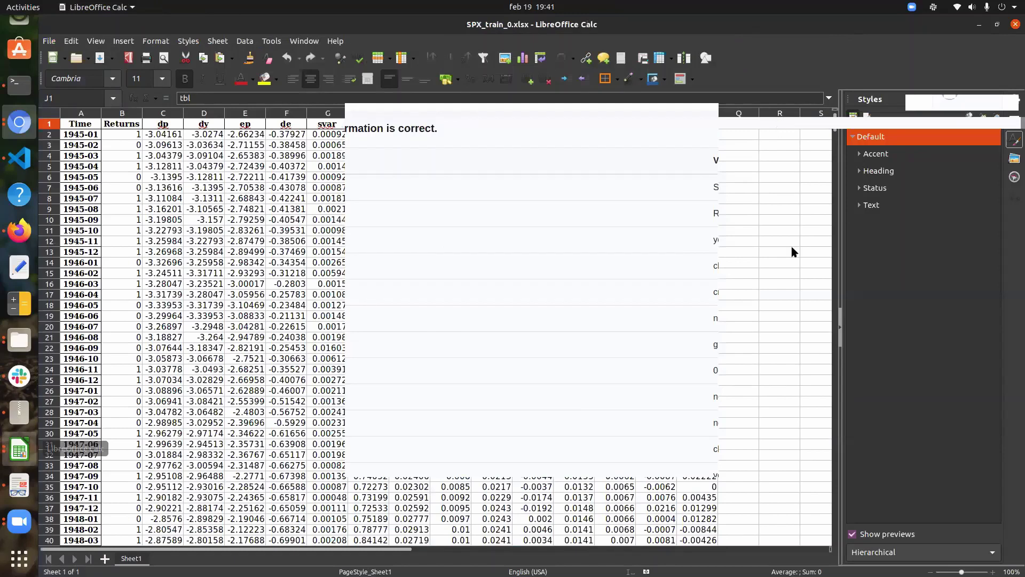
scroll(111, 216, down, 1)
scroll(565, 182, up, 1)
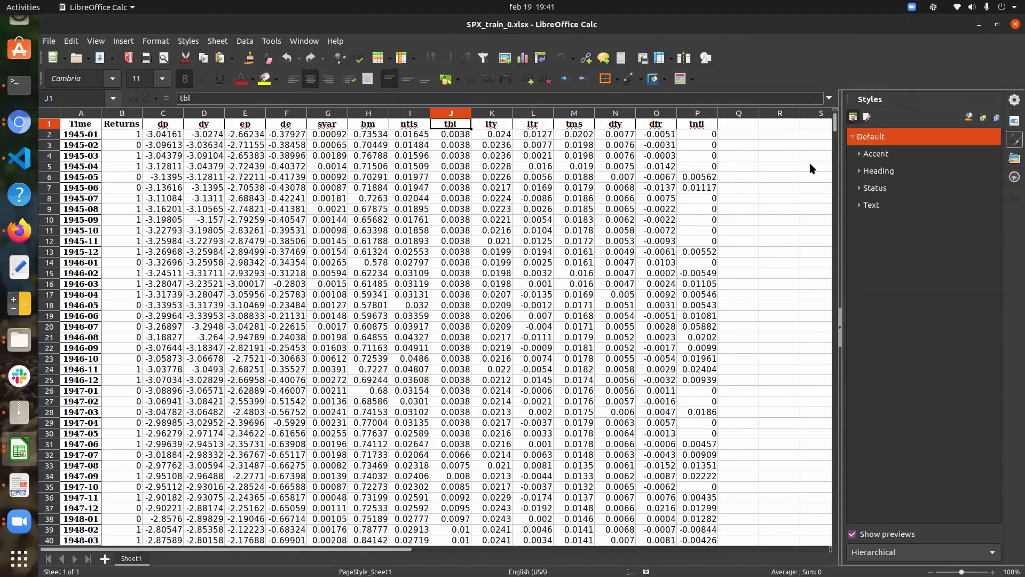
scroll(822, 128, down, 4)
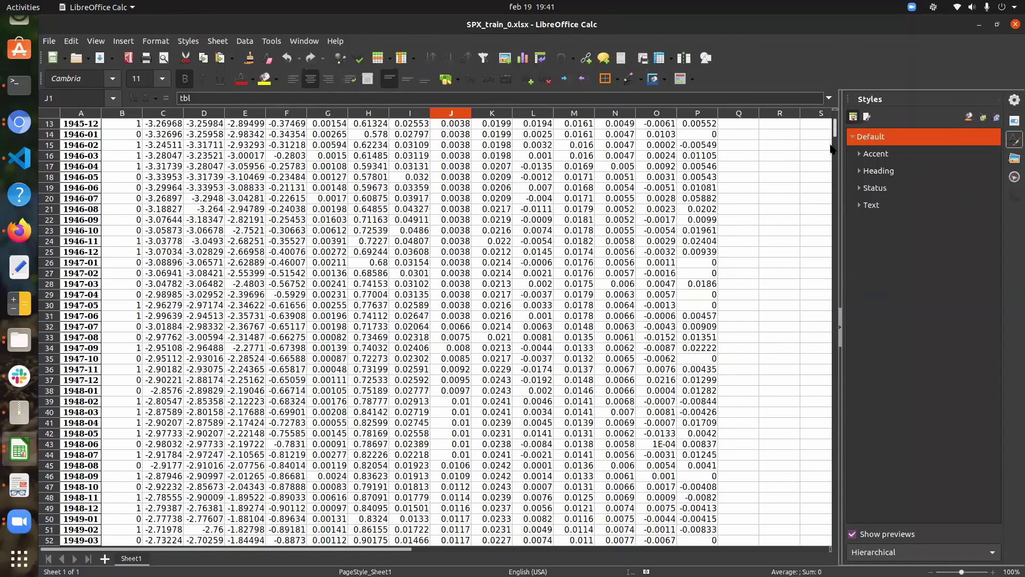
scroll(808, 531, down, 20)
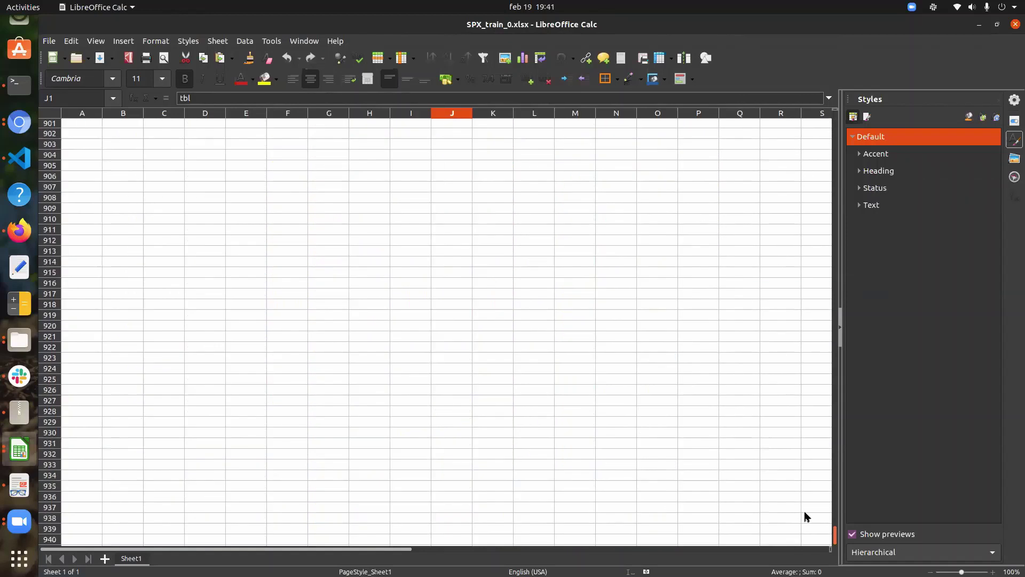
scroll(801, 523, up, 20)
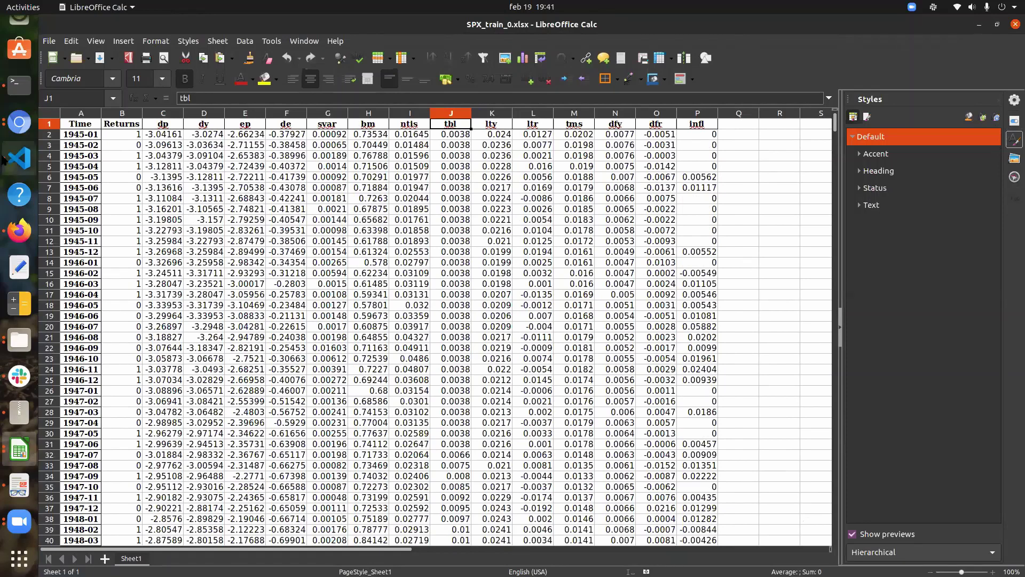
- Return to the PredictNow page in Chromium and open the results of the completed experiment
click(19, 122)
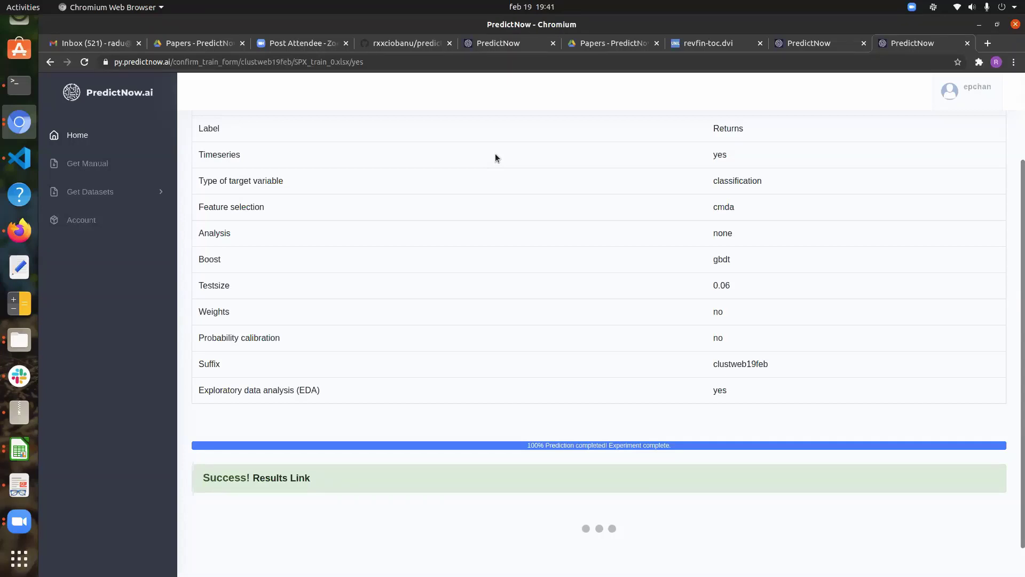
click(299, 479)
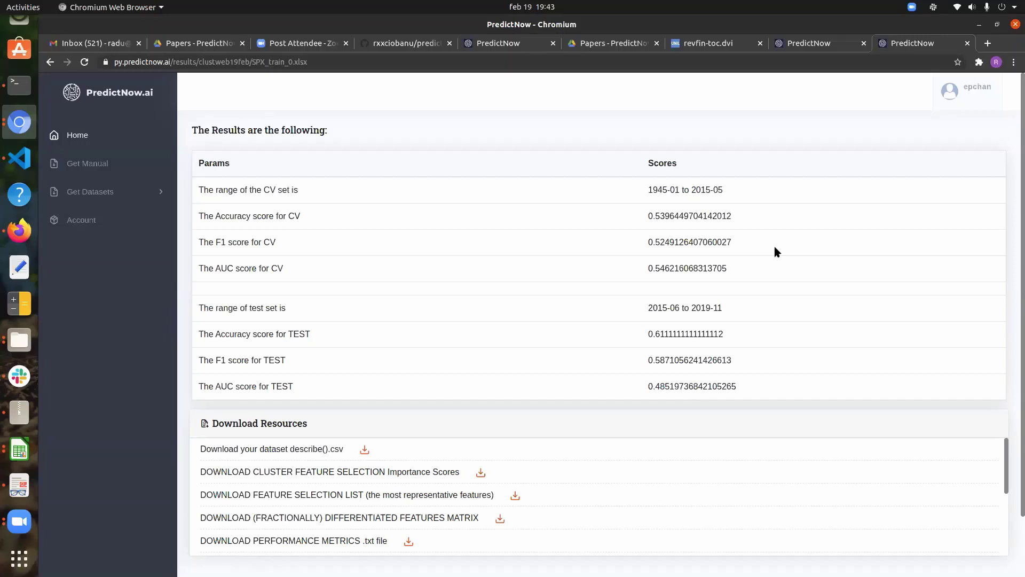
scroll(657, 449, down, 1)
scroll(377, 501, up, 1)
- Download the dataset describe() CSV, open it in LibreOffice Calc with the proposed import settings, and minimize it after viewing
click(257, 451)
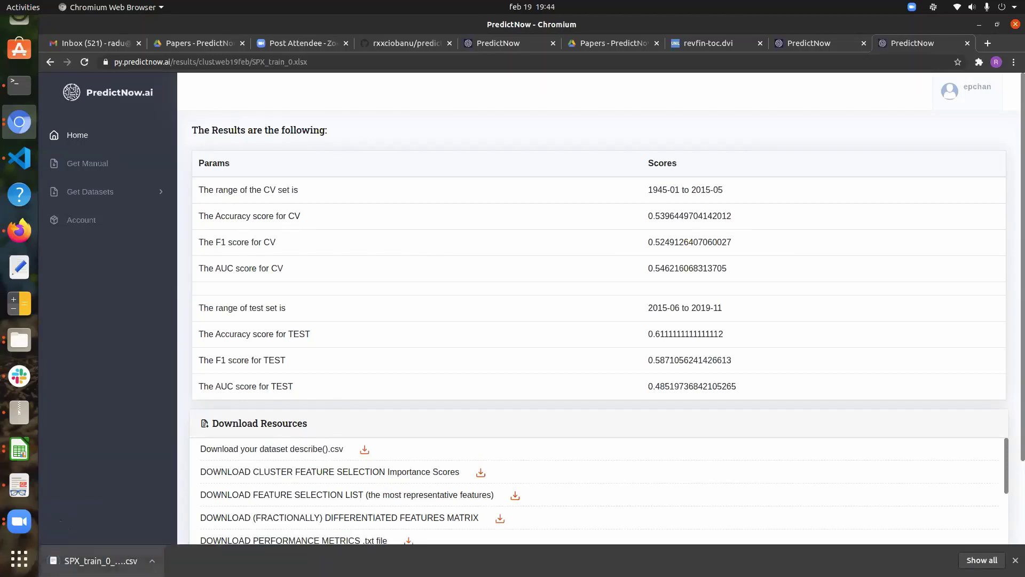
click(90, 560)
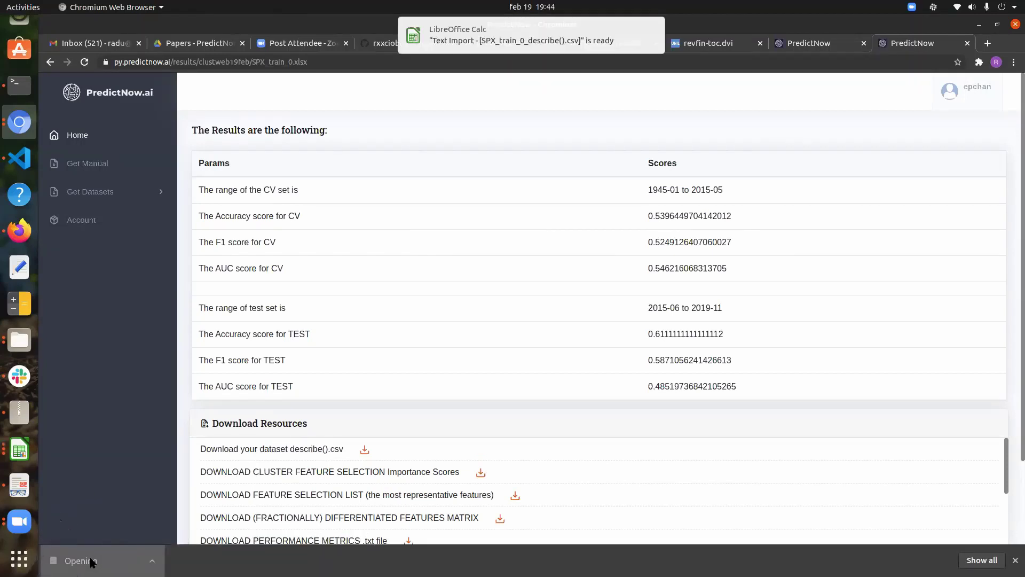
click(441, 42)
click(324, 357)
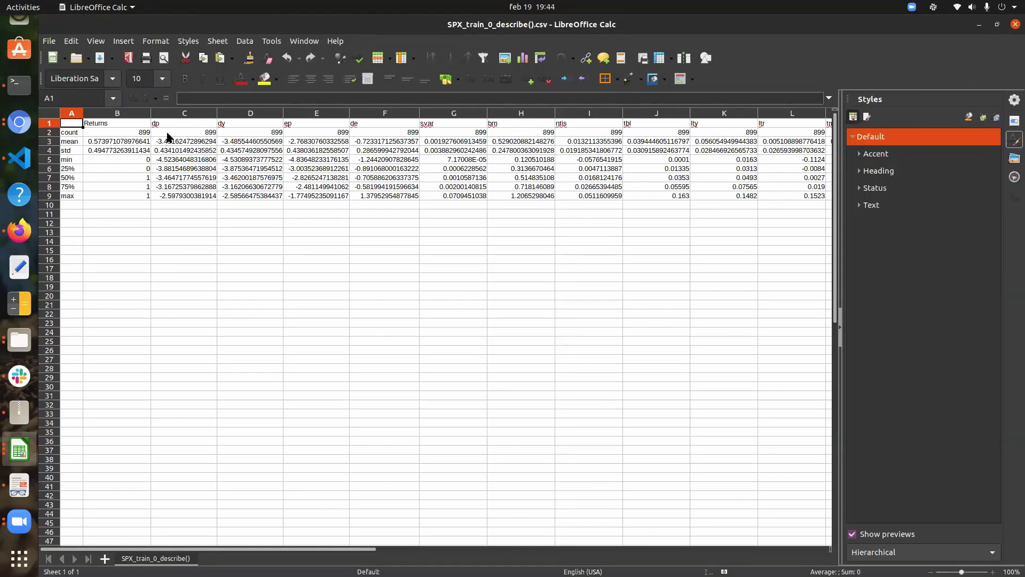
click(979, 25)
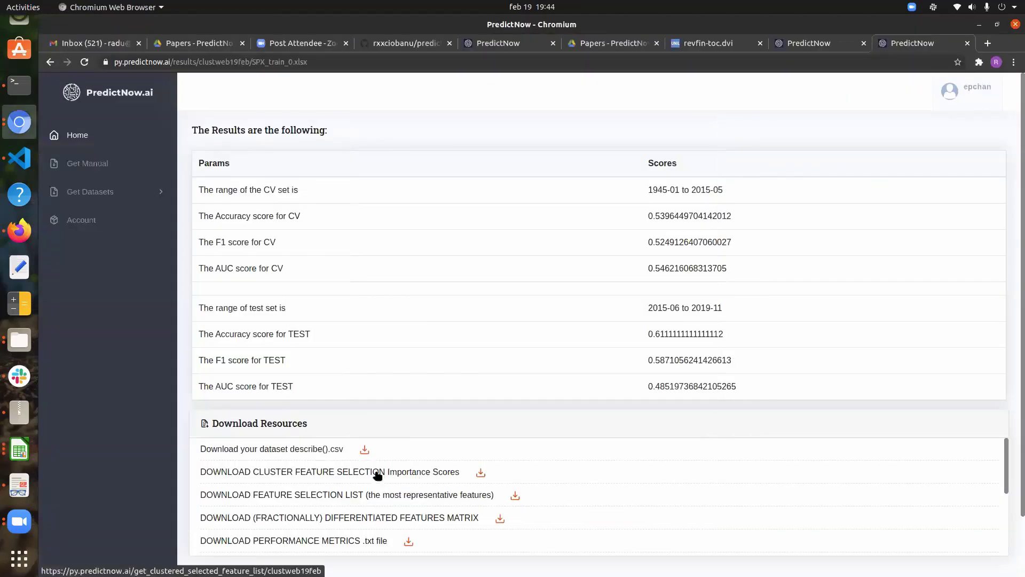
- Download the Cluster Feature Selection importance scores, view the text file, and return to the results page
click(378, 475)
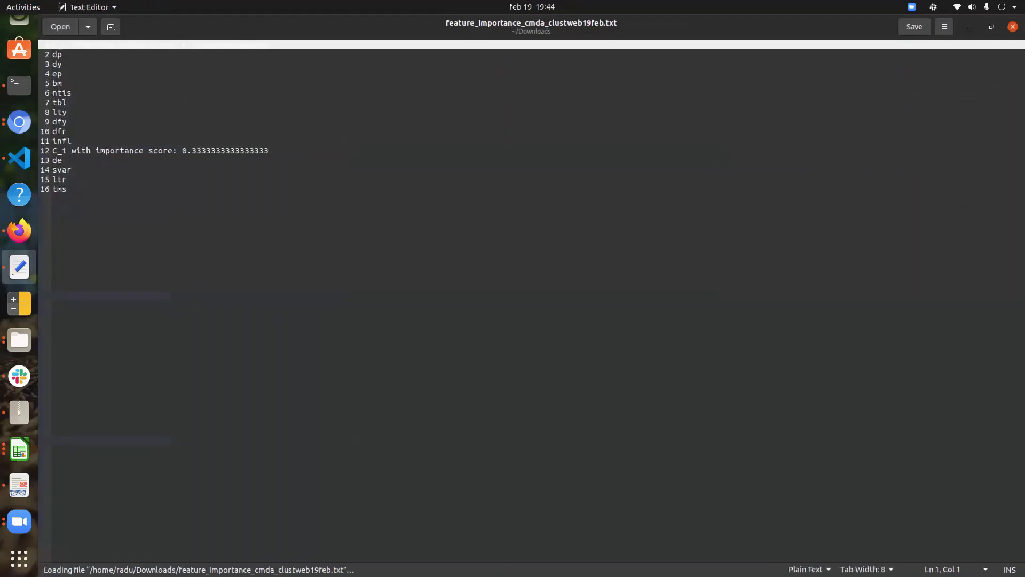
click(492, 274)
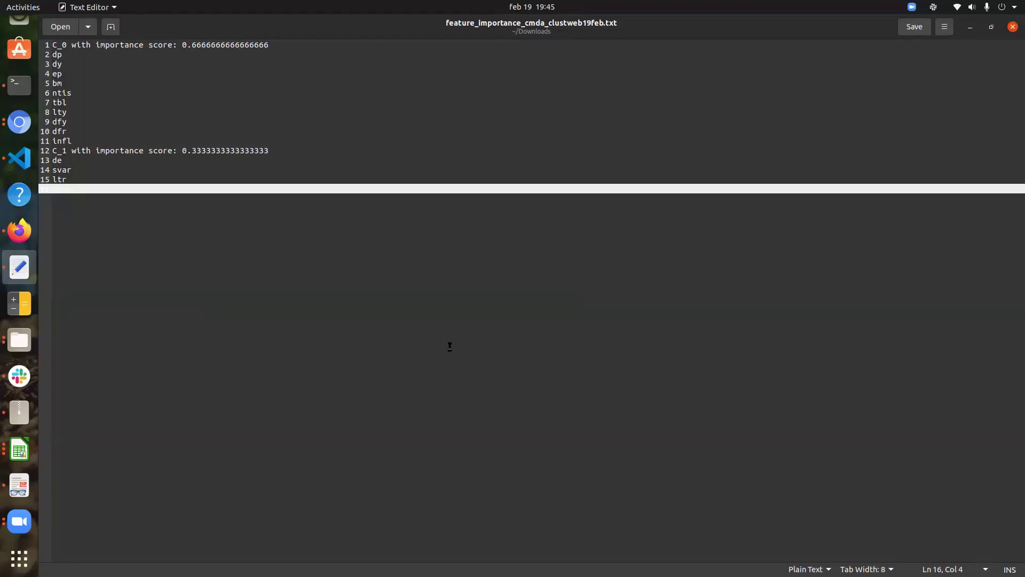
click(971, 27)
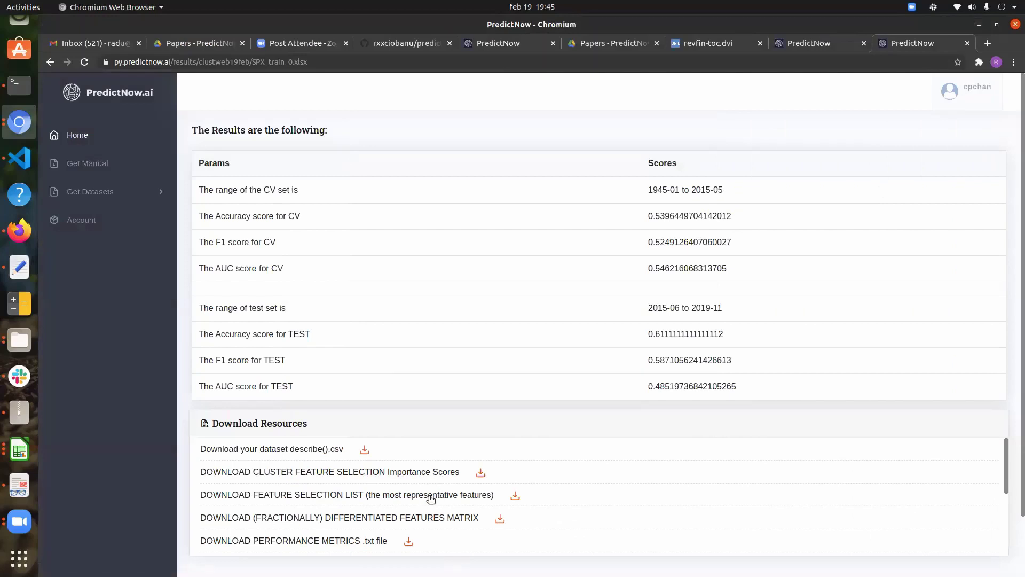
- Download the feature selection list of the most representative features and open it in Text Editor
click(420, 495)
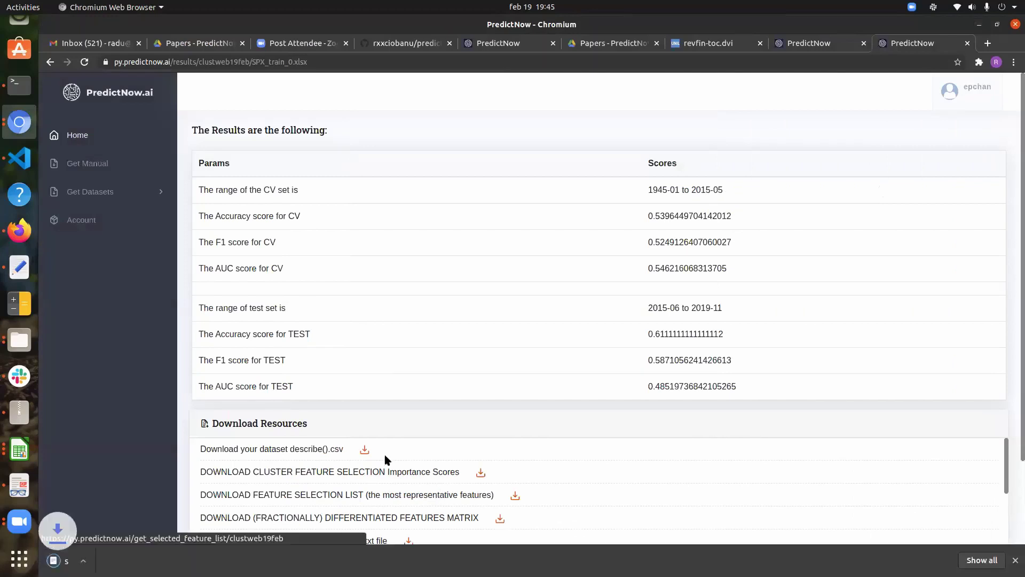
click(89, 560)
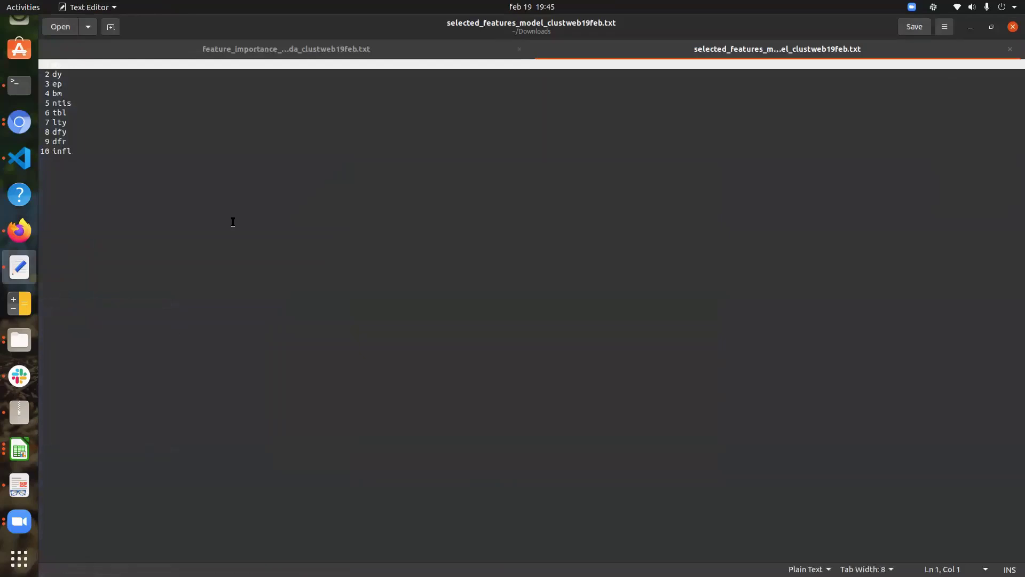
click(233, 221)
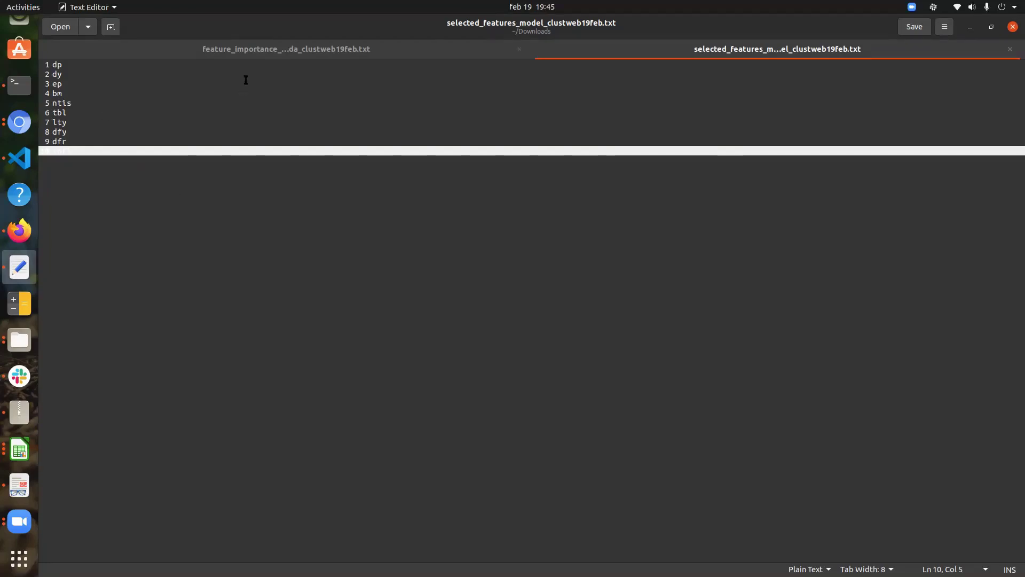
- Highlight the features listed under cluster C_0 in the importance scores file, and go back to the results page
click(254, 50)
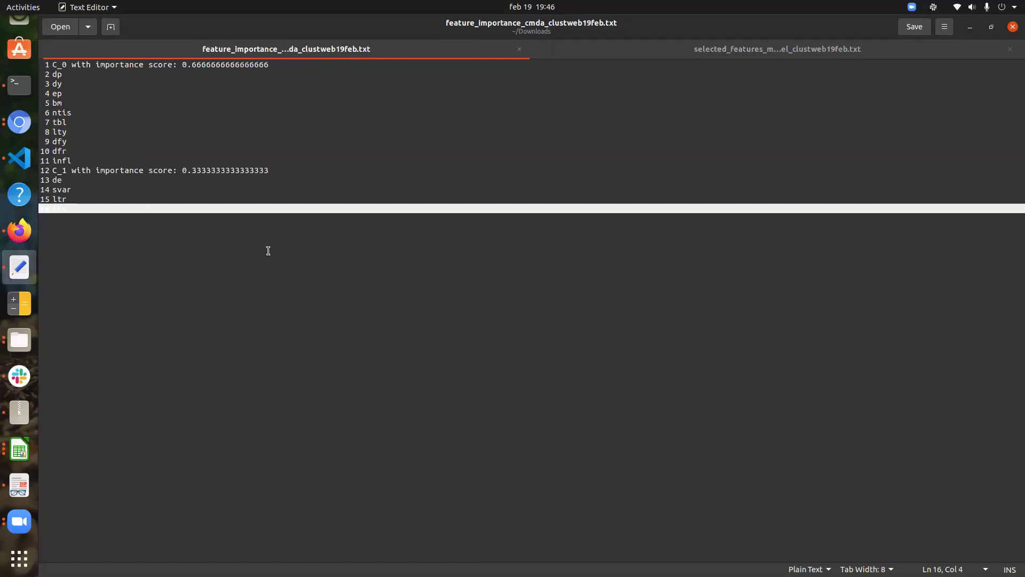
drag(72, 160, 52, 64)
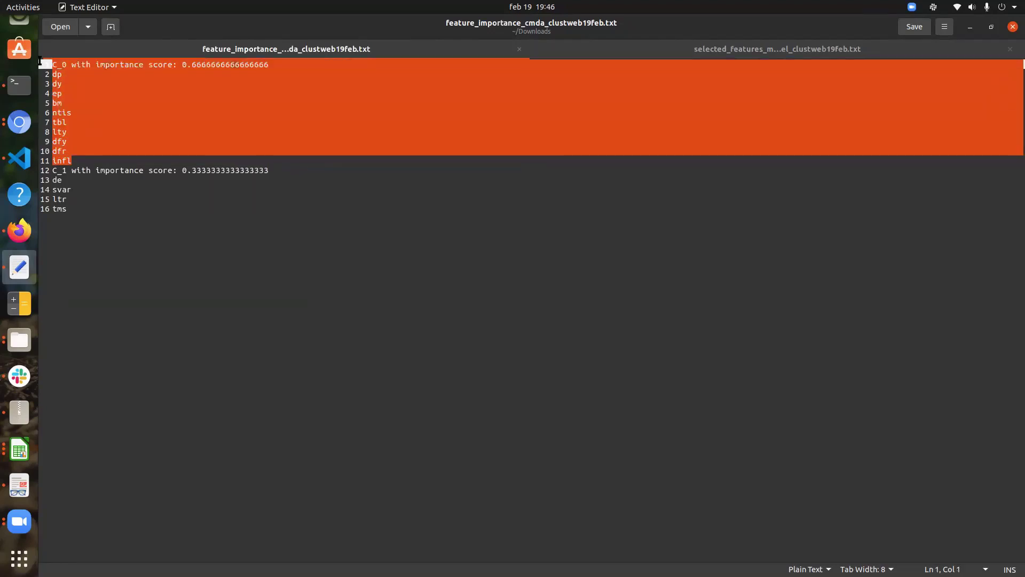
click(96, 156)
drag(81, 160, 51, 74)
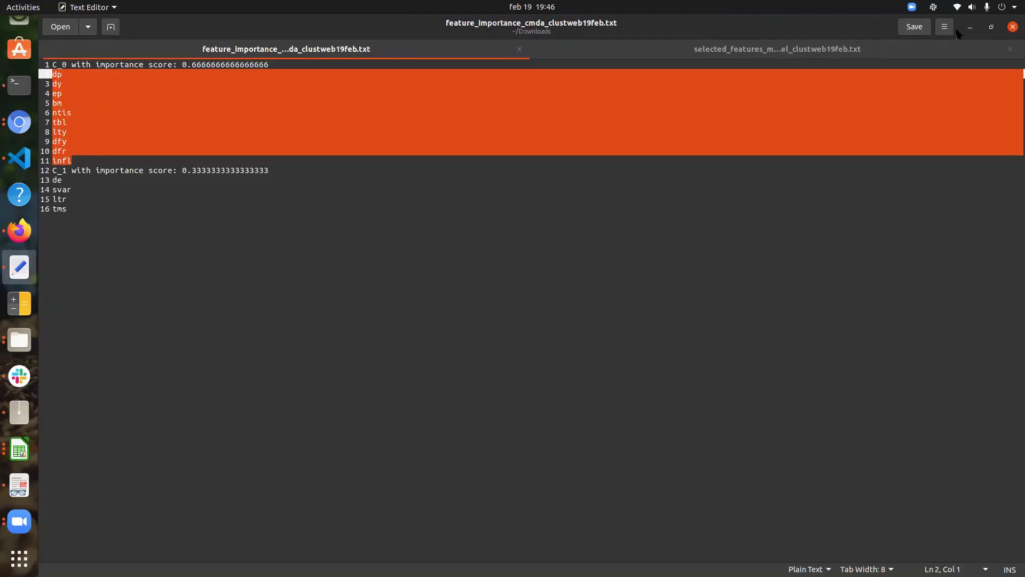
key(alt+Tab)
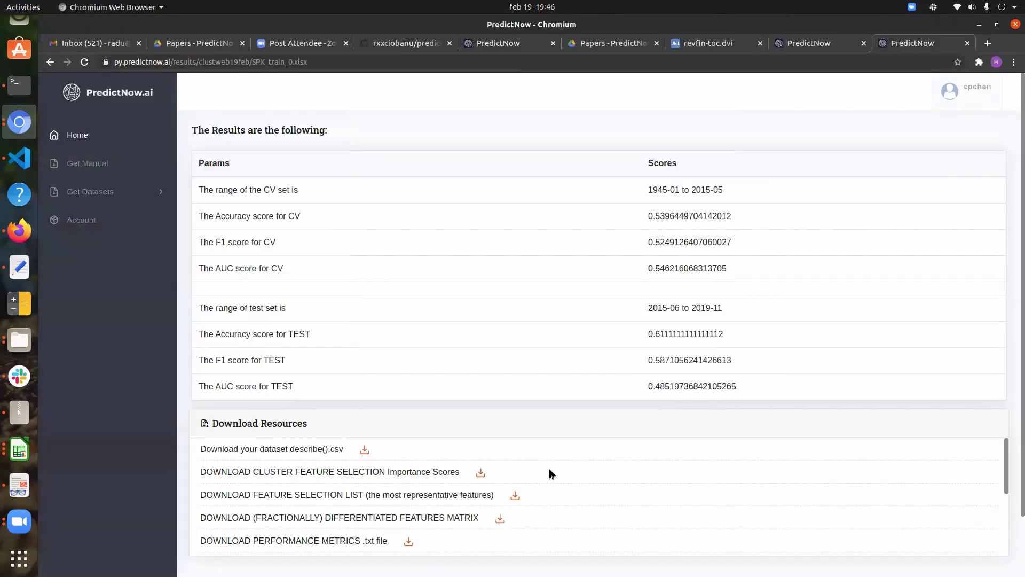
- Download the performance metrics text file, compare it side by side with the scores on the results page, and close it
scroll(556, 486, down, 3)
scroll(430, 524, up, 1)
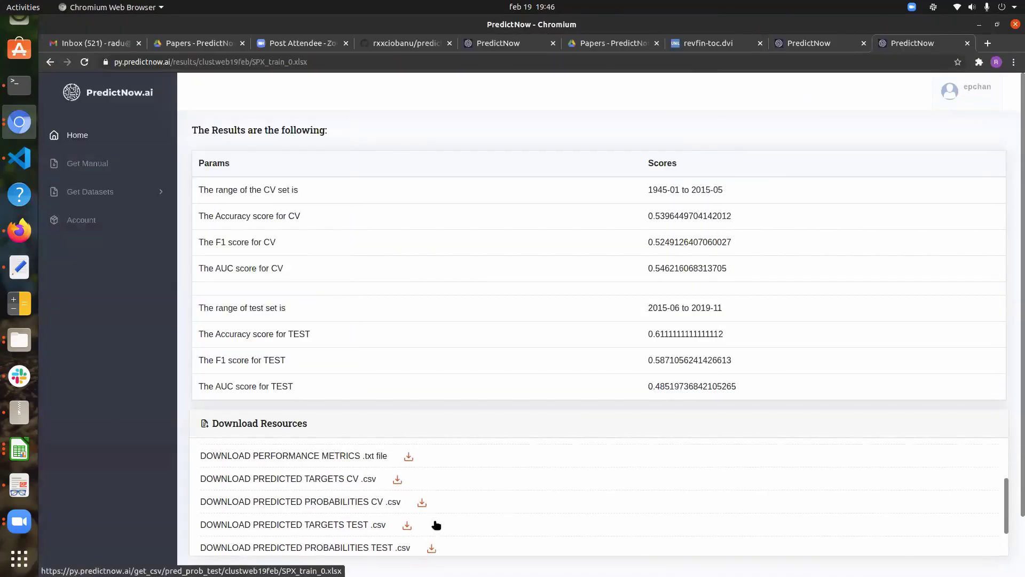
click(355, 458)
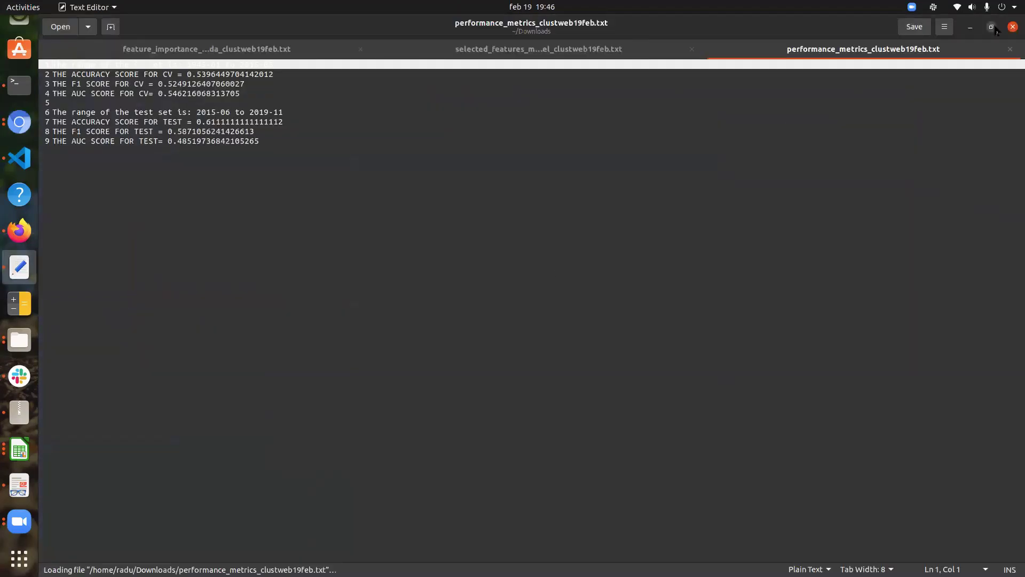
click(990, 26)
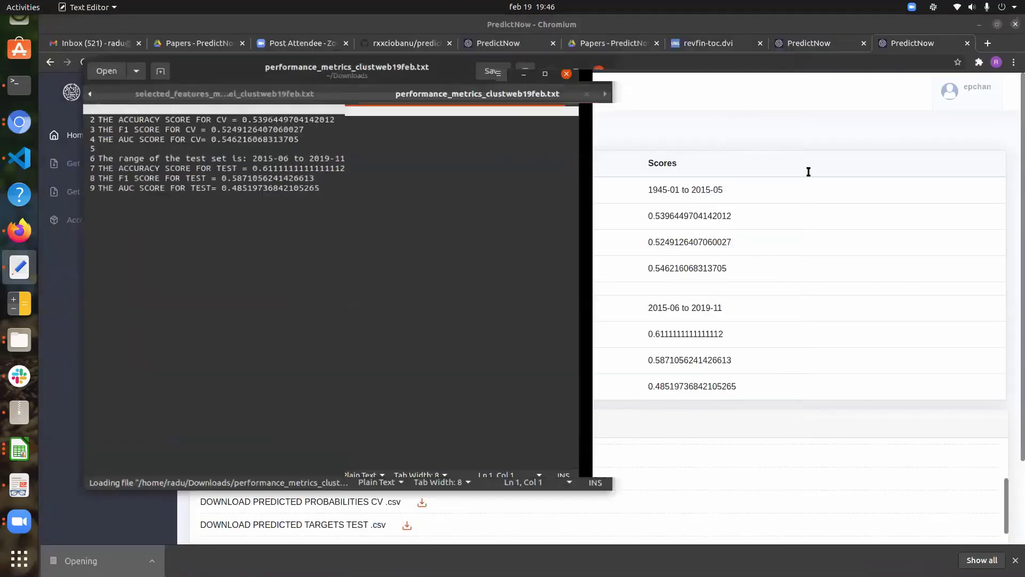
drag(532, 82, 857, 161)
drag(421, 179, 320, 112)
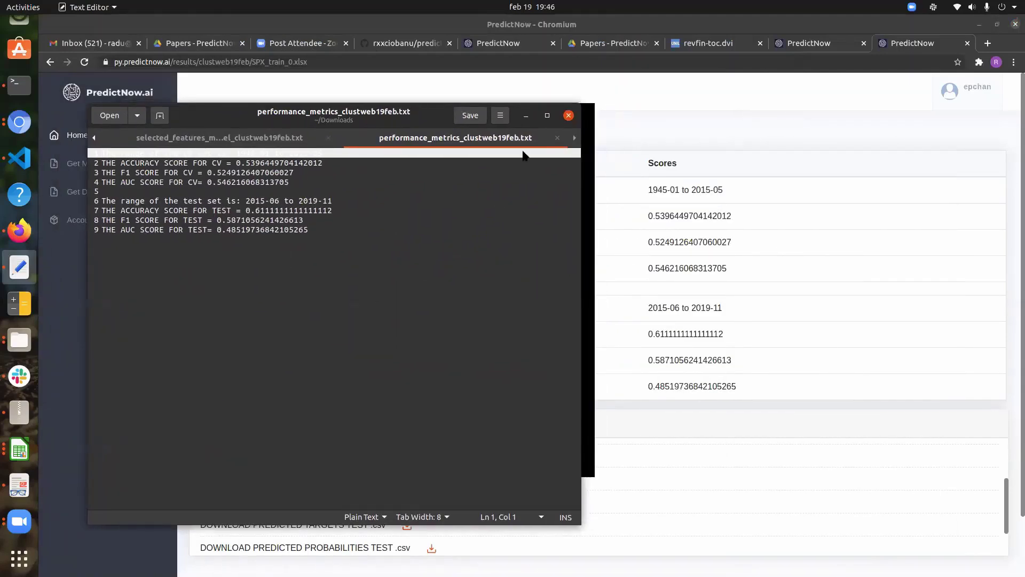
drag(420, 114, 728, 443)
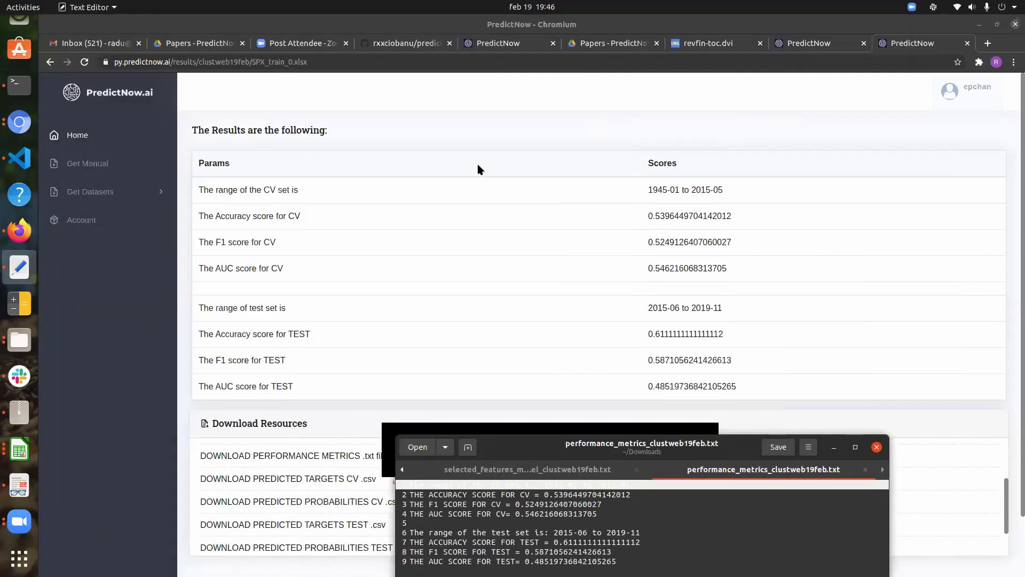
drag(668, 449, 672, 417)
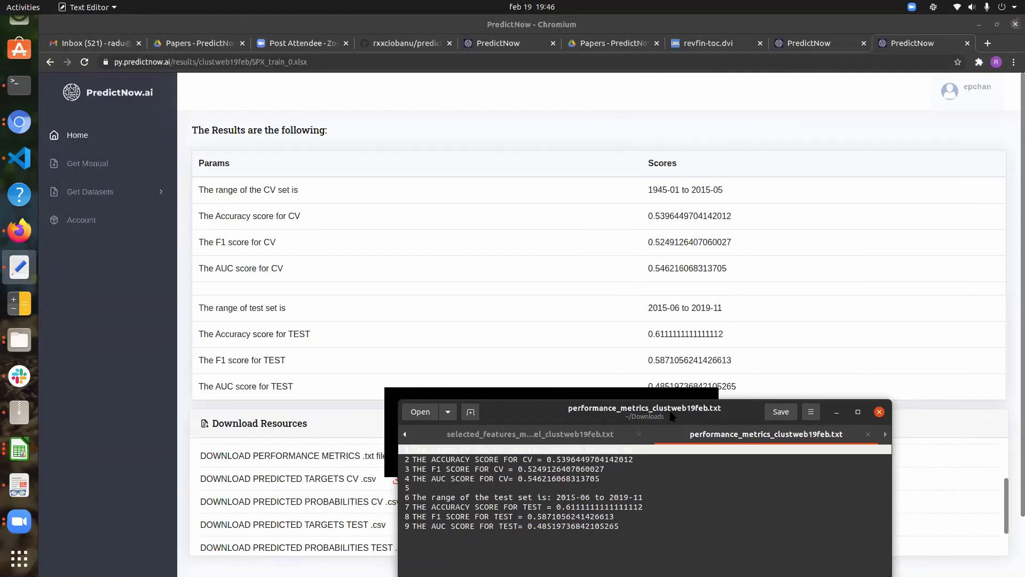
click(880, 412)
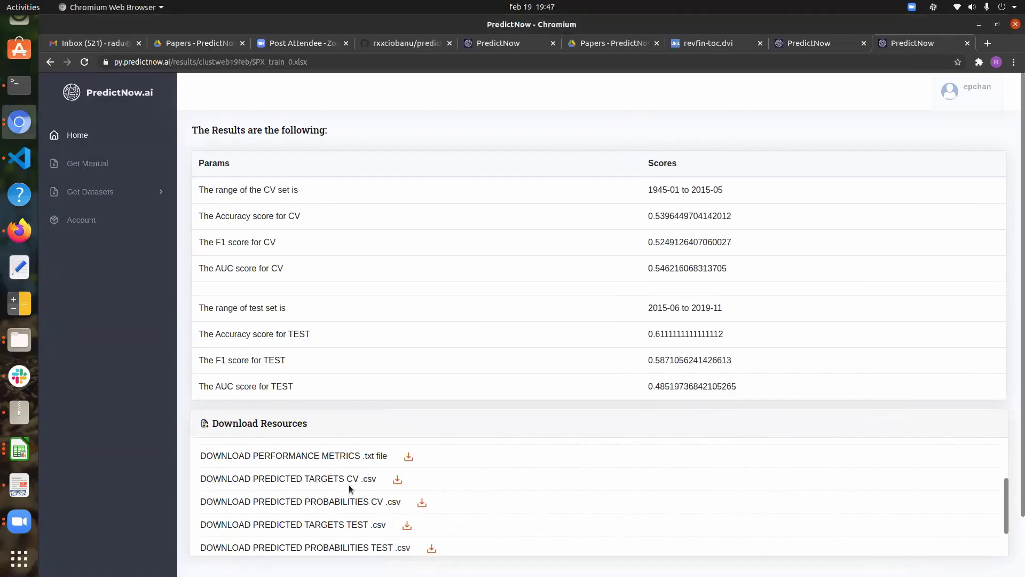
- Download the predicted targets TEST CSV and open it in LibreOffice Calc with the proposed import settings
scroll(388, 504, down, 1)
scroll(522, 516, down, 1)
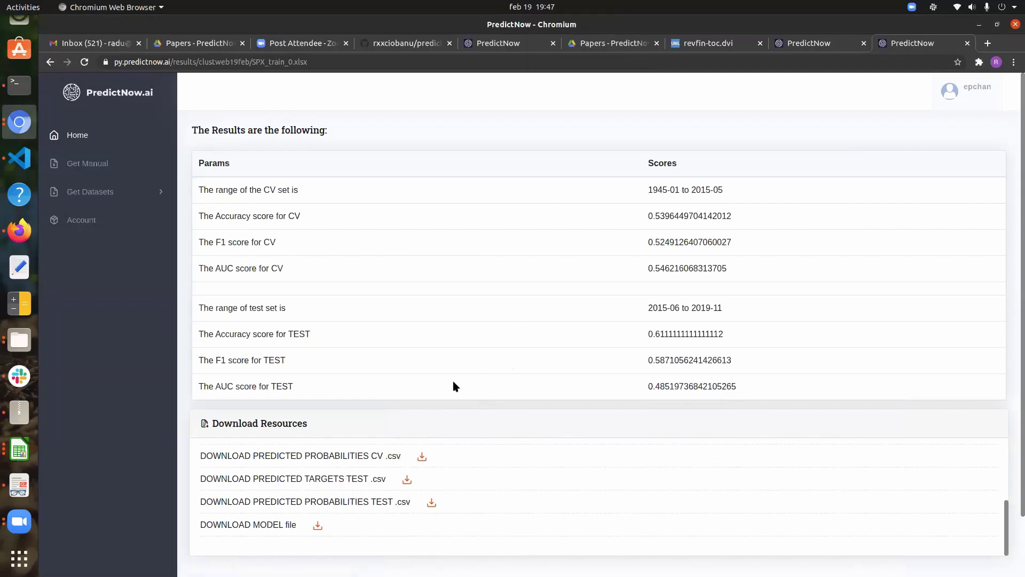
click(331, 484)
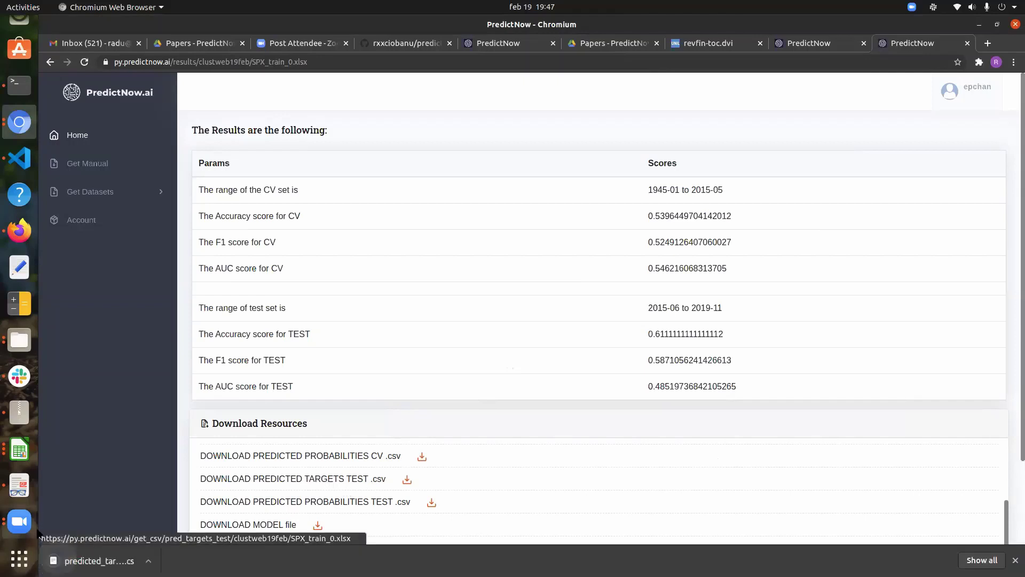
click(93, 561)
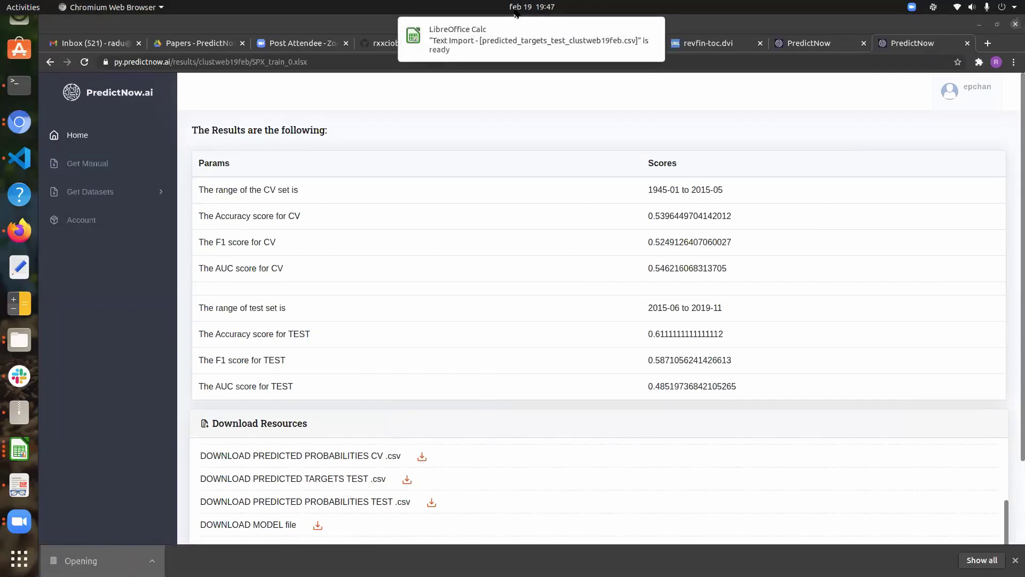
click(499, 30)
click(315, 352)
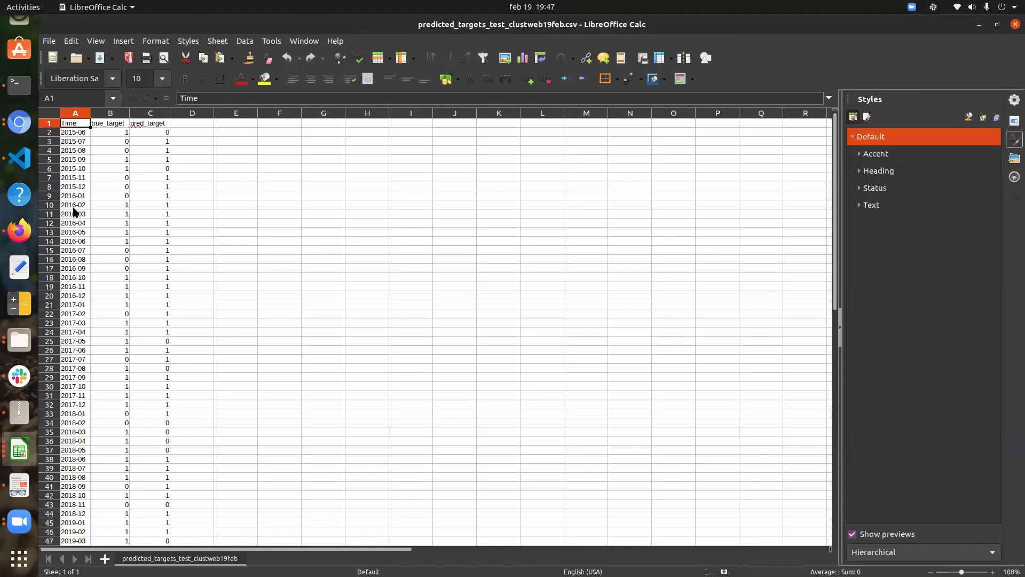
- Examine the Time column at the start of the predicted test targets sheet
drag(68, 124, 68, 134)
click(68, 152)
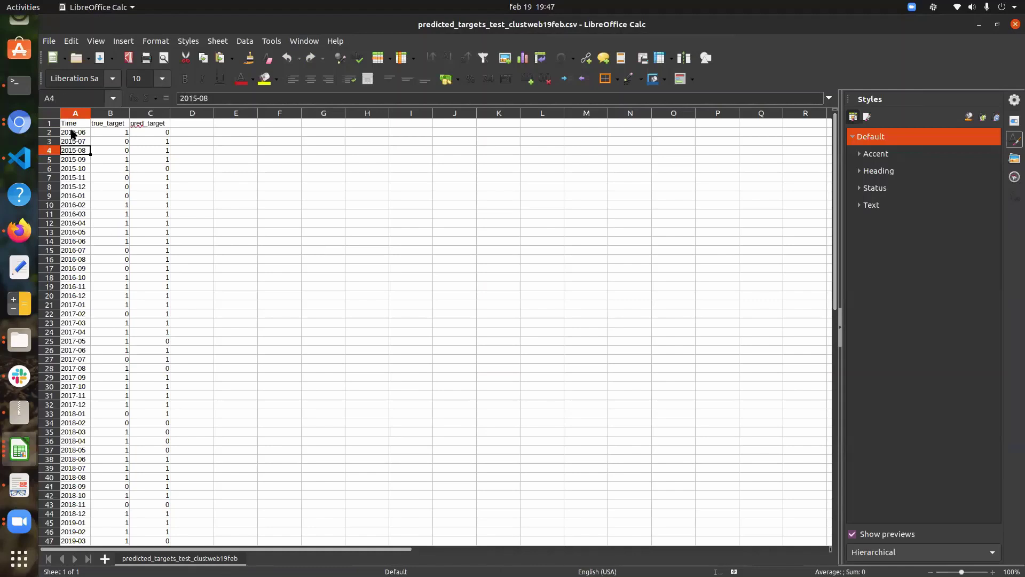
click(71, 125)
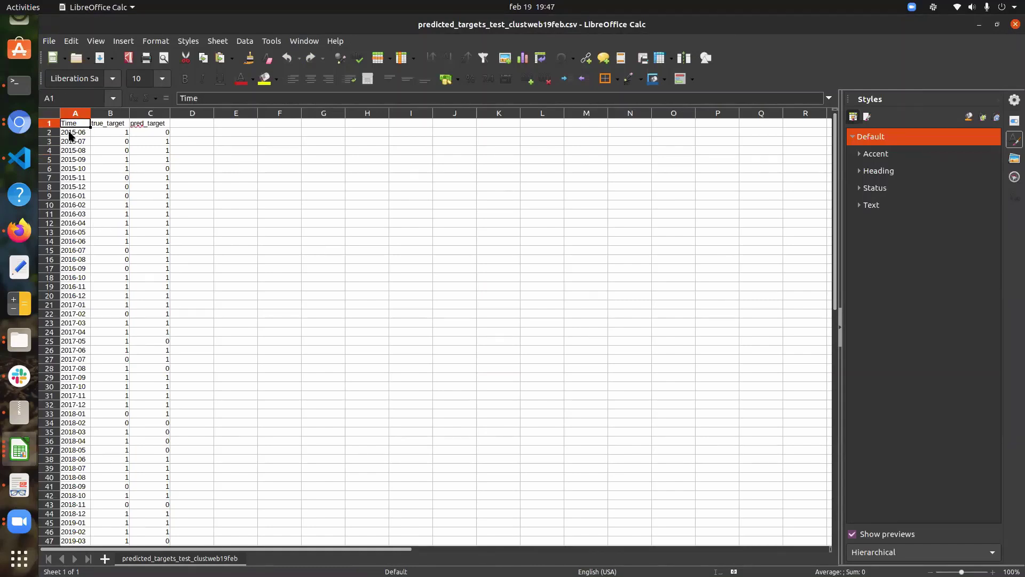
- Examine the Time, true_target and pred_target columns of the predicted test targets sheet, and return to the results page
click(70, 134)
click(69, 151)
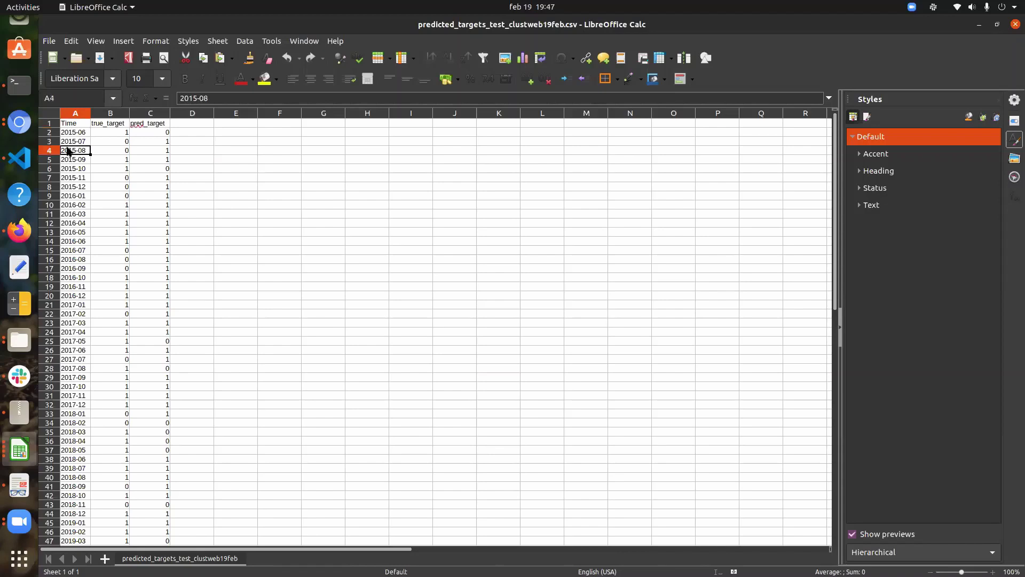
click(94, 122)
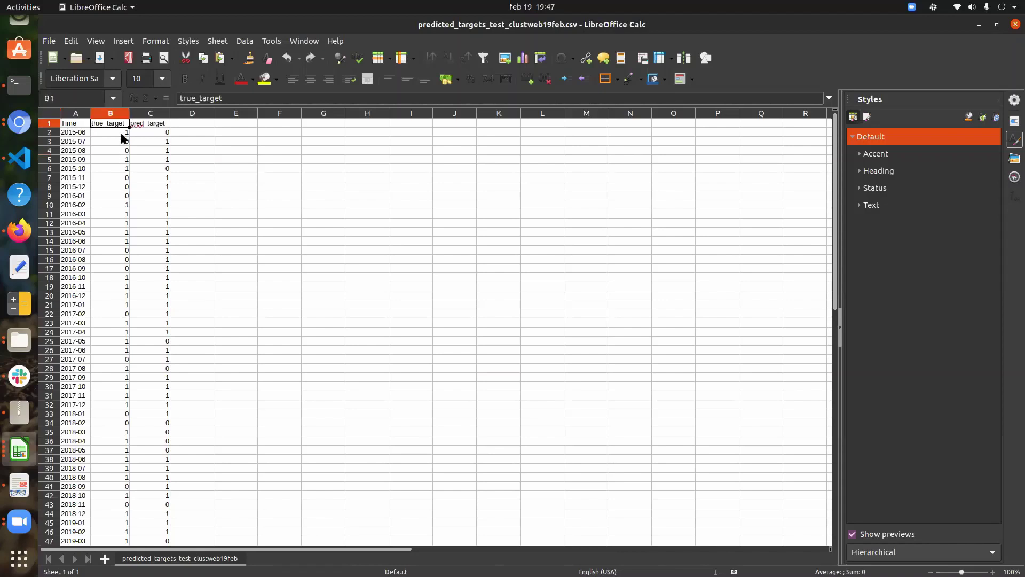
click(146, 124)
click(218, 169)
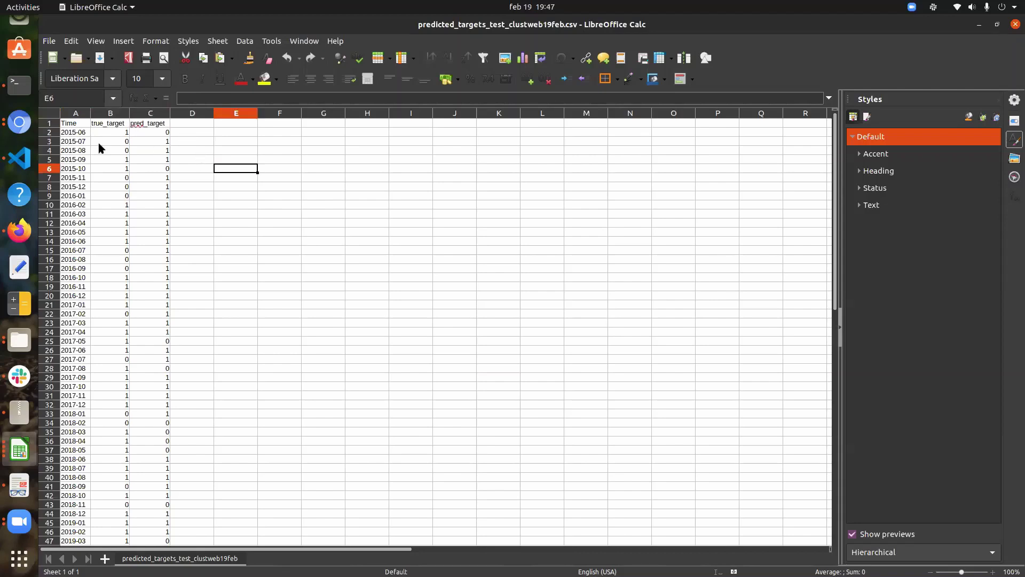
click(104, 123)
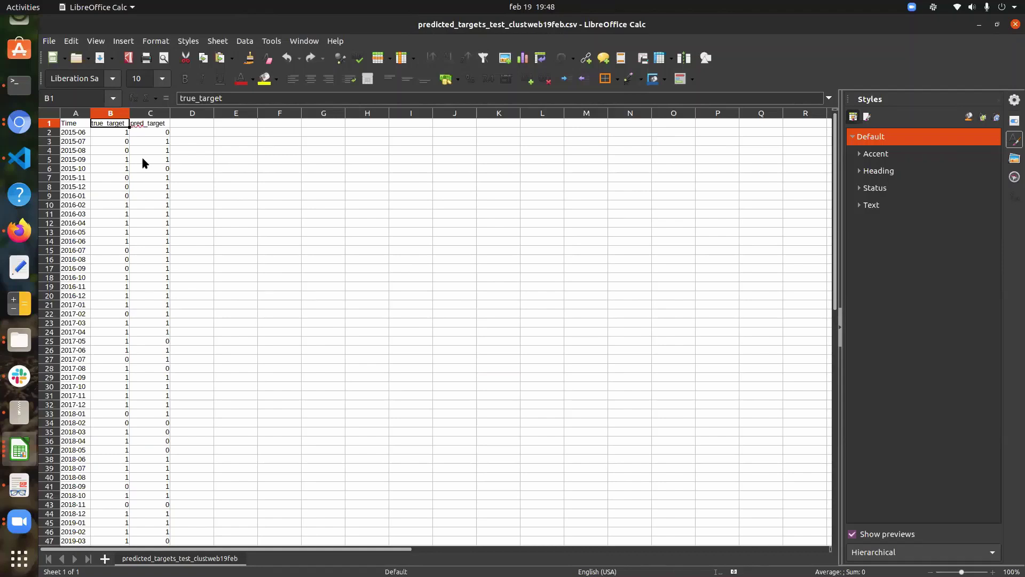
click(979, 24)
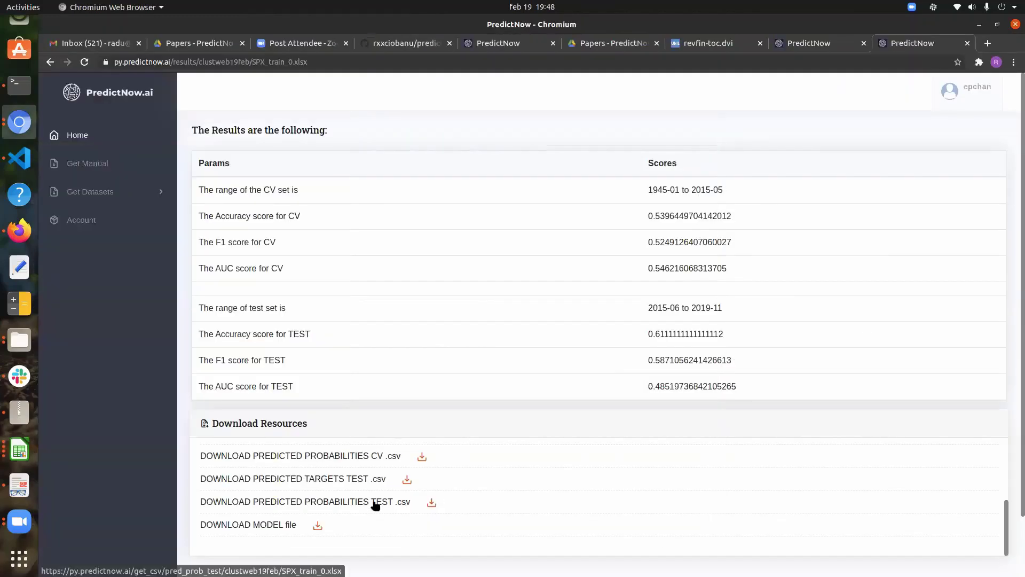
- Download the predicted probabilities TEST CSV, view it in LibreOffice Calc with the proposed import settings, and return to the results page
click(377, 505)
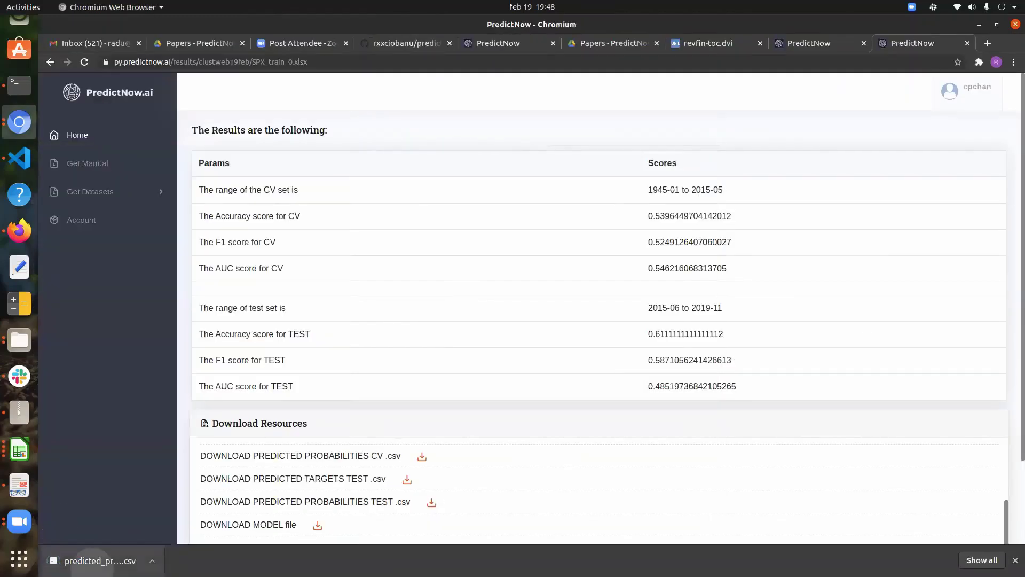
click(484, 39)
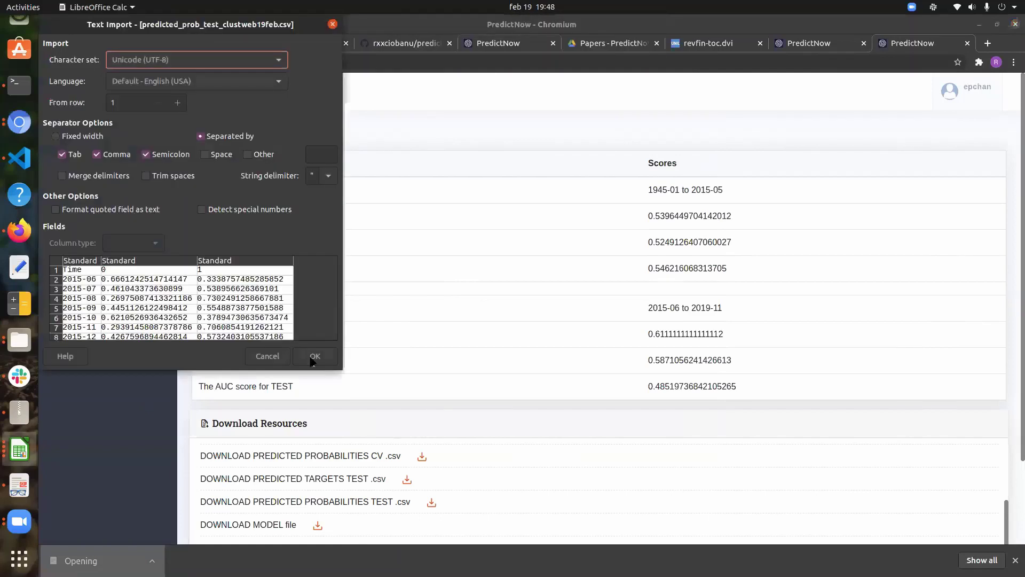
key(Return)
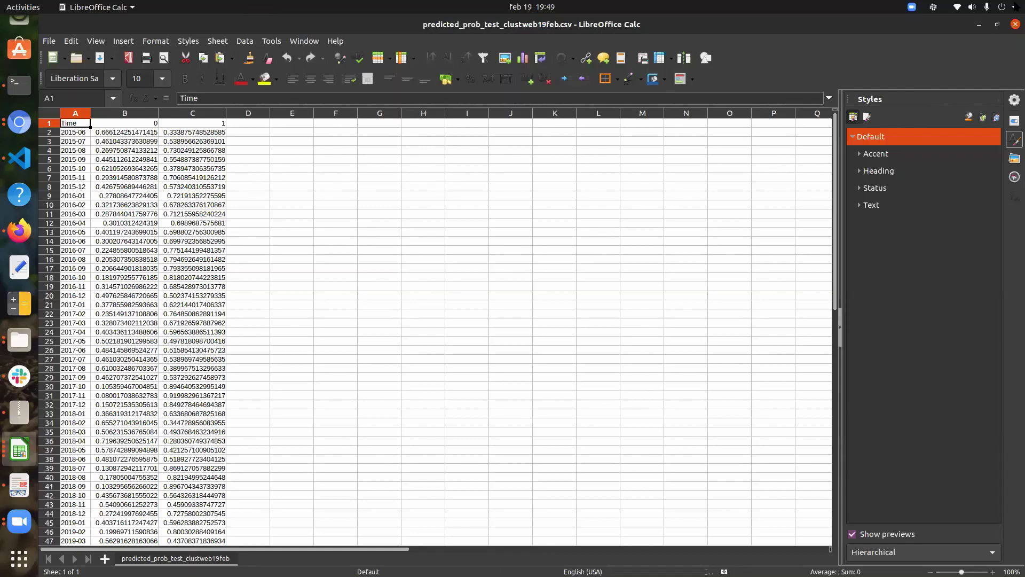
click(979, 24)
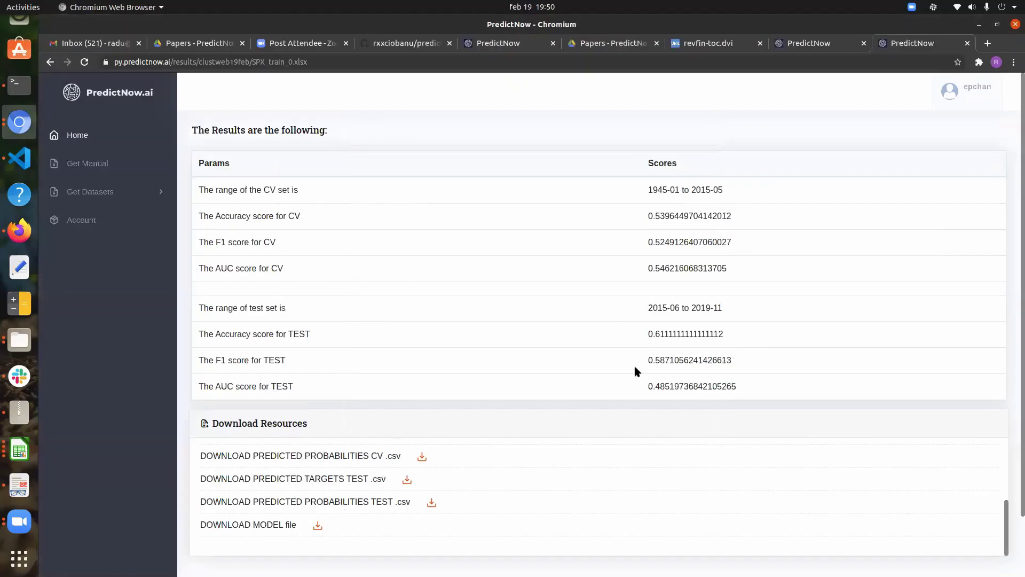
- Download the trained model file, and enter Live mode from the home dashboard
scroll(640, 374, down, 1)
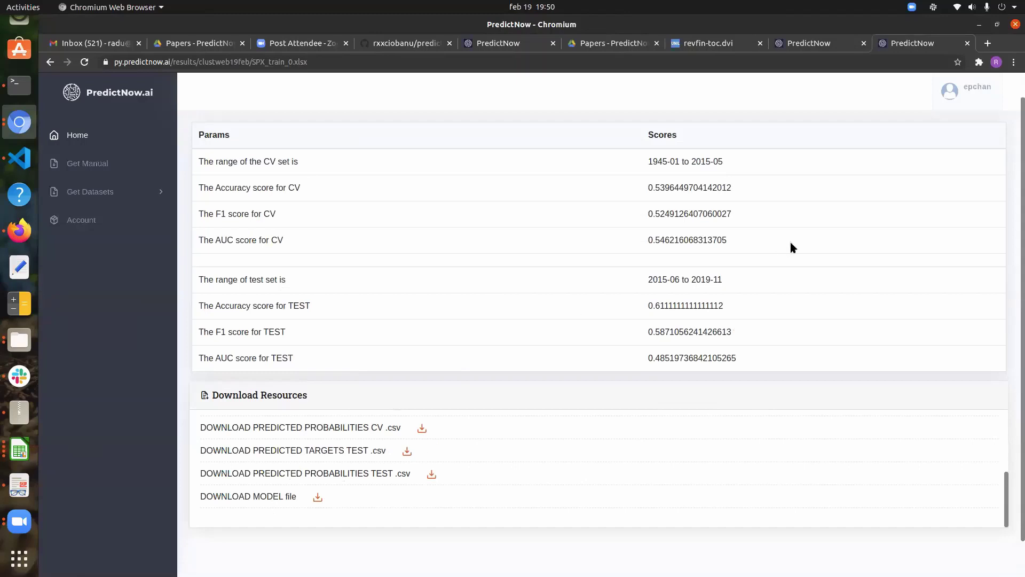
click(237, 497)
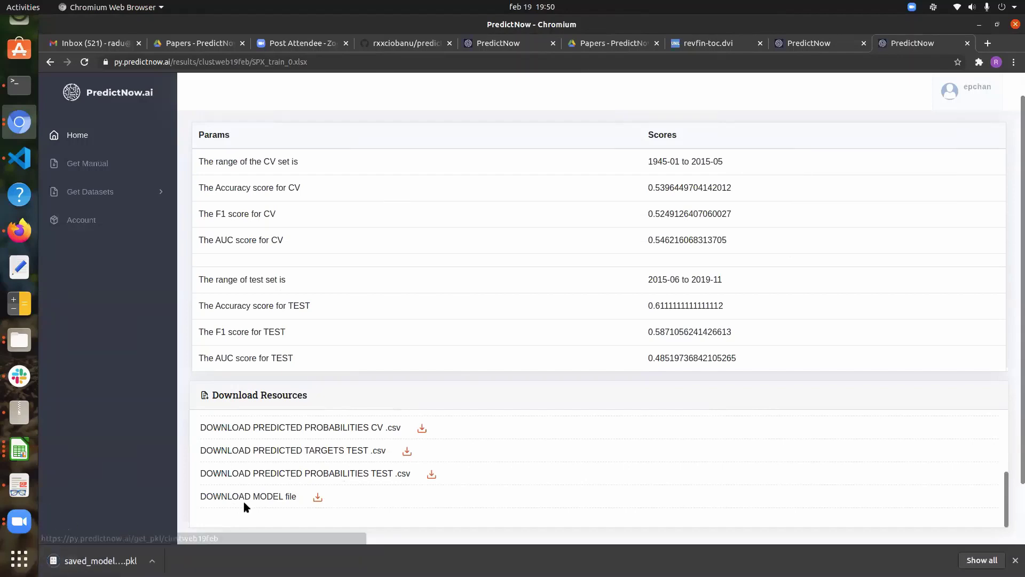
click(69, 135)
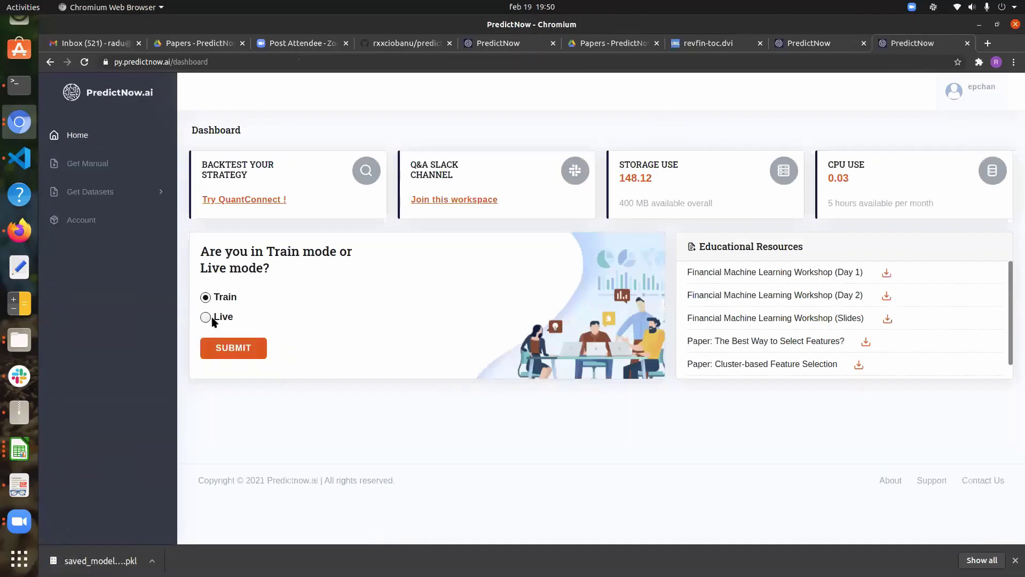
click(206, 317)
click(231, 350)
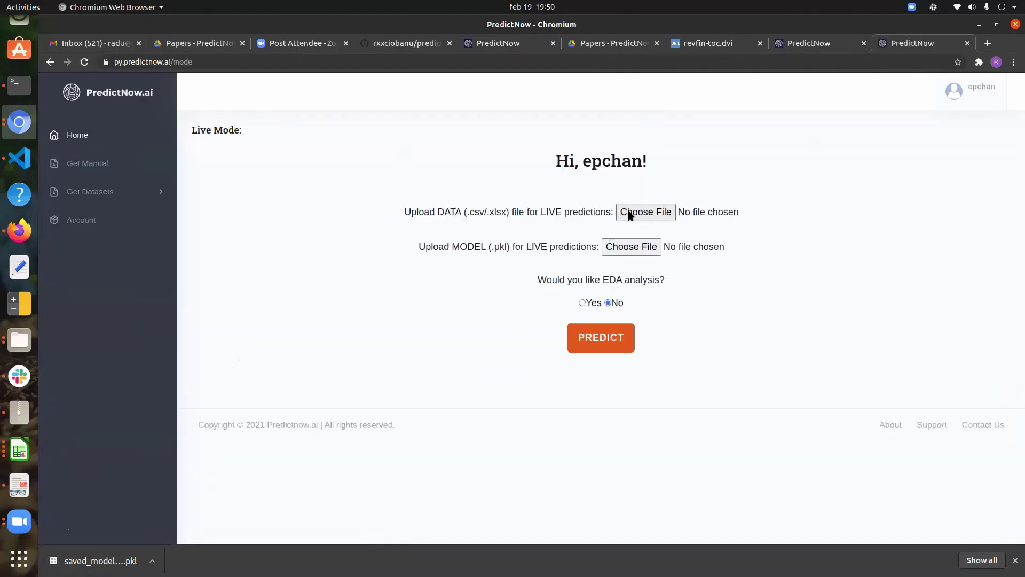
- Review the live input data in the open SPX_live0.xlsx workbook in LibreOffice Calc, and return to the Live mode page in Chromium
click(27, 451)
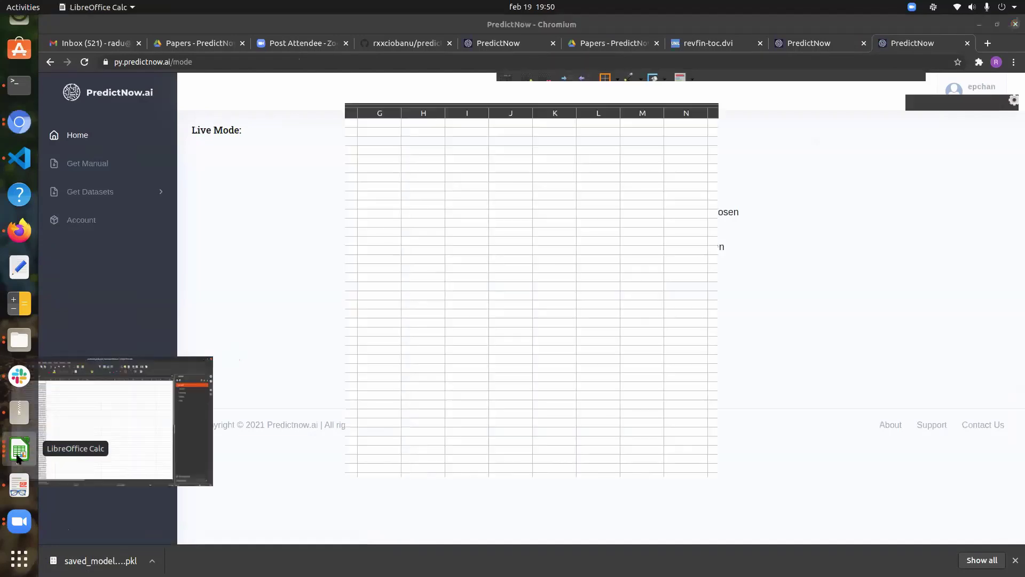
click(19, 452)
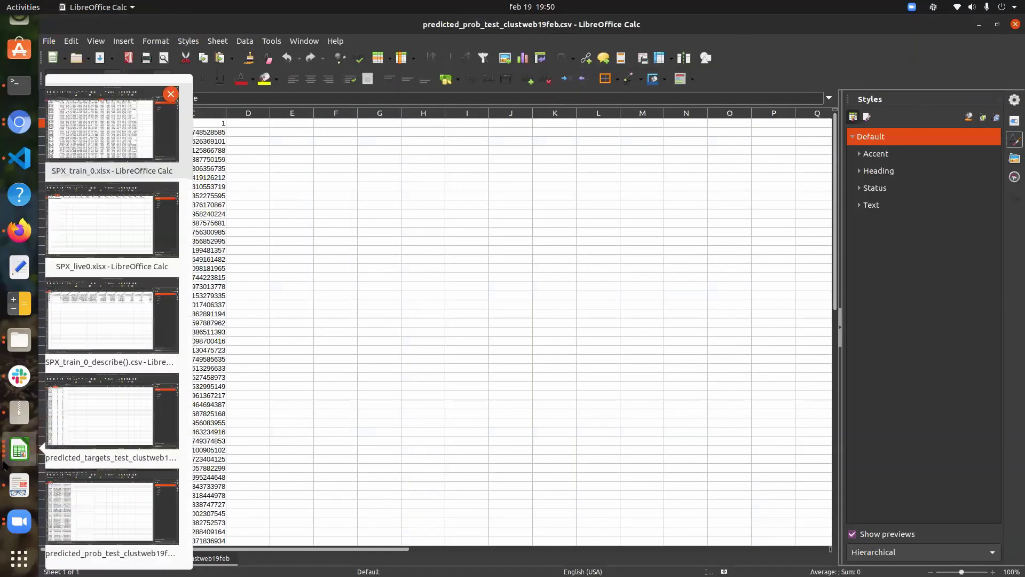
click(86, 238)
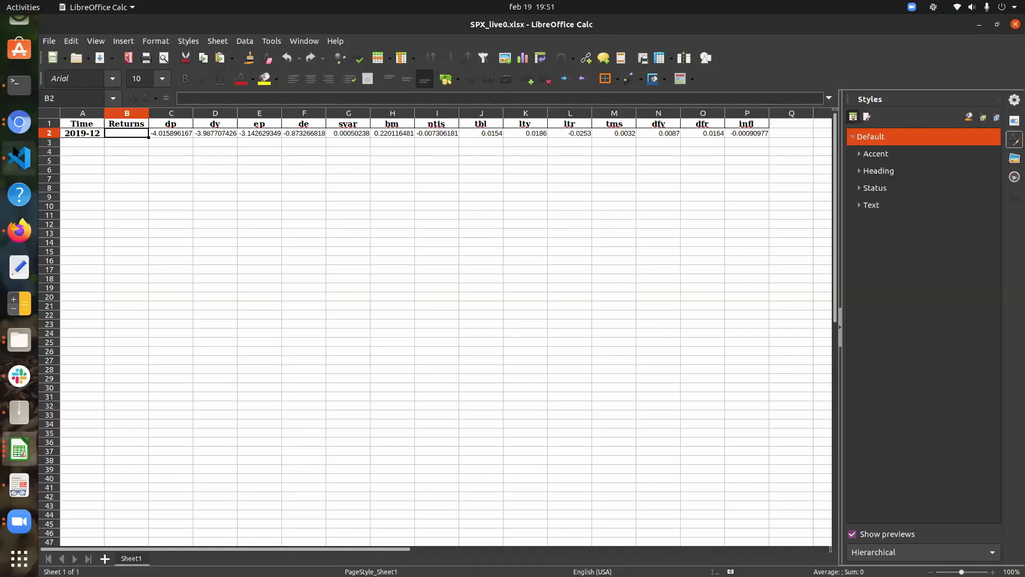
click(18, 126)
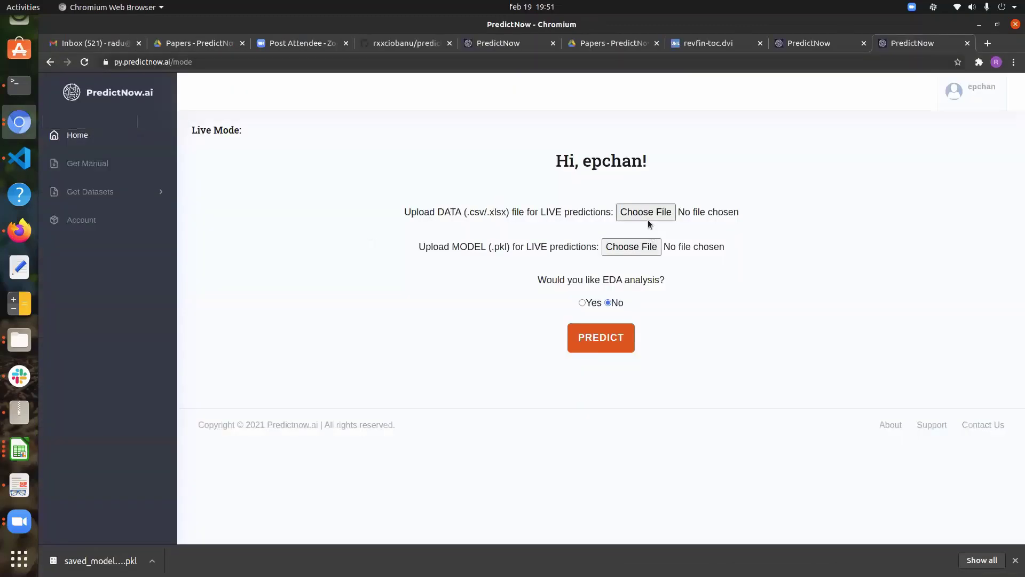
- Choose SPX_live0.xlsx from the cdemo folder as the data file for live predictions
click(662, 212)
click(367, 128)
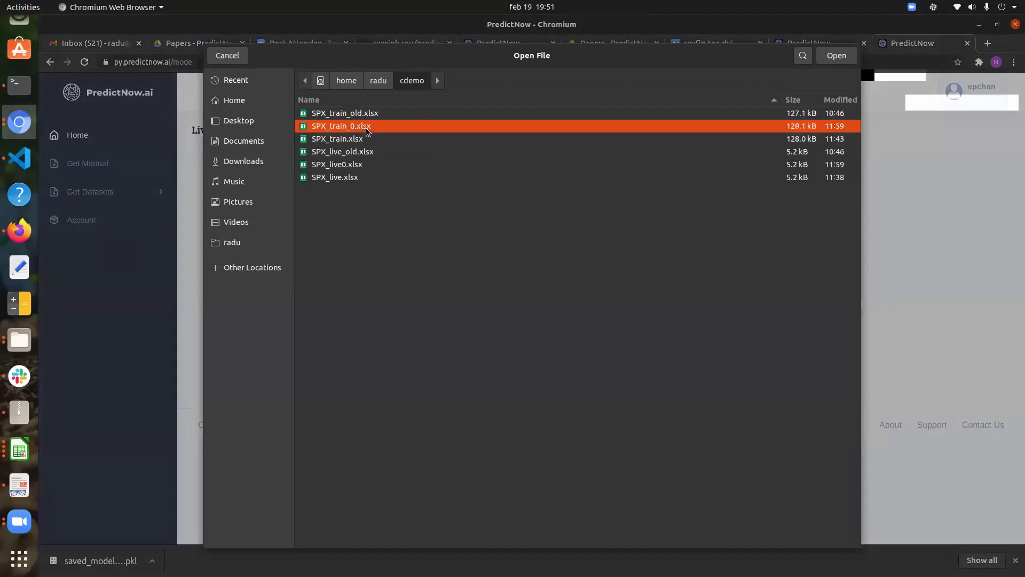
click(360, 166)
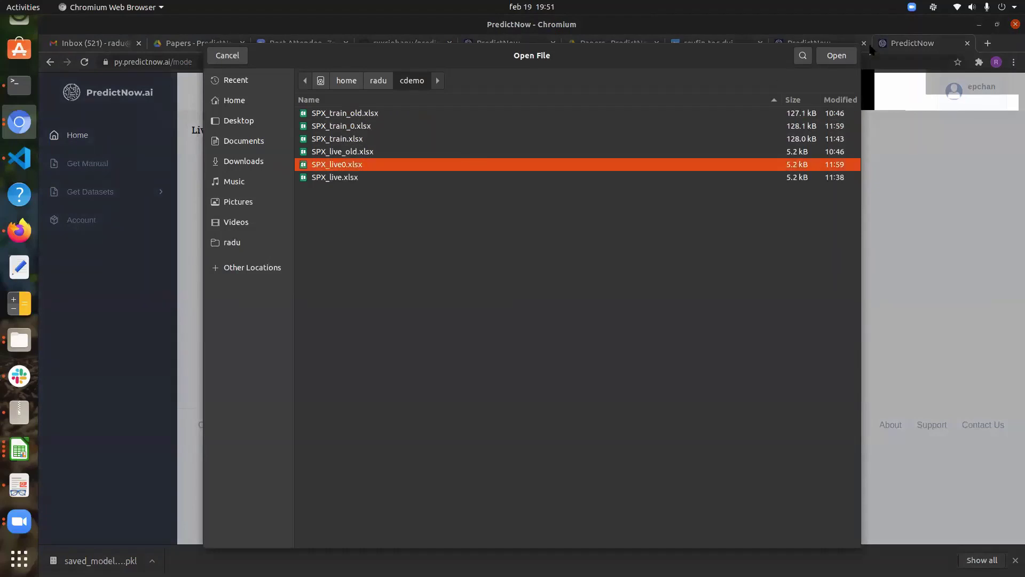
click(835, 56)
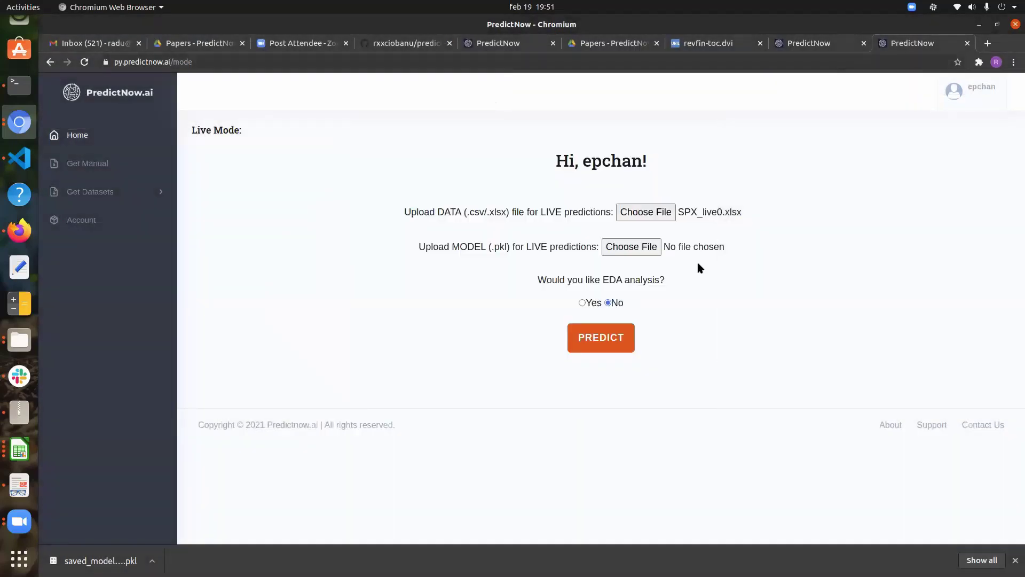
- Choose saved_model_clustweb19feb.pkl from the Downloads folder as the model for live predictions, and run the prediction
click(607, 249)
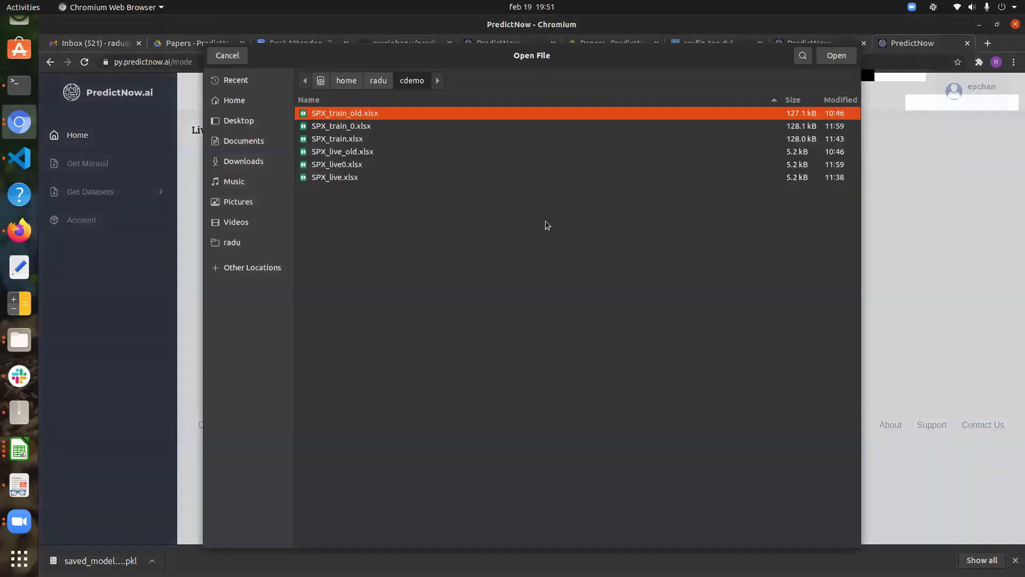
click(244, 162)
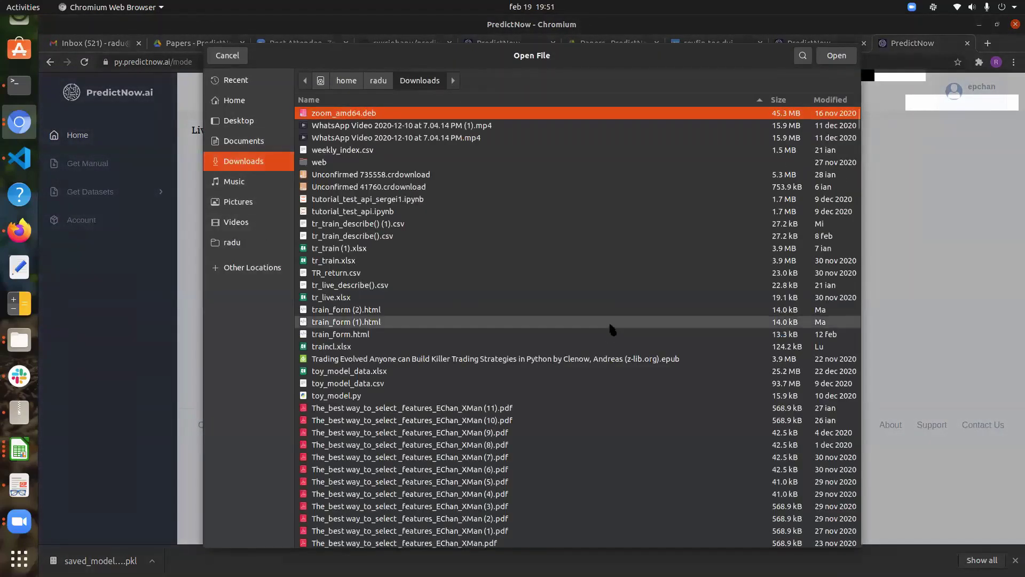
text(saved_mode)
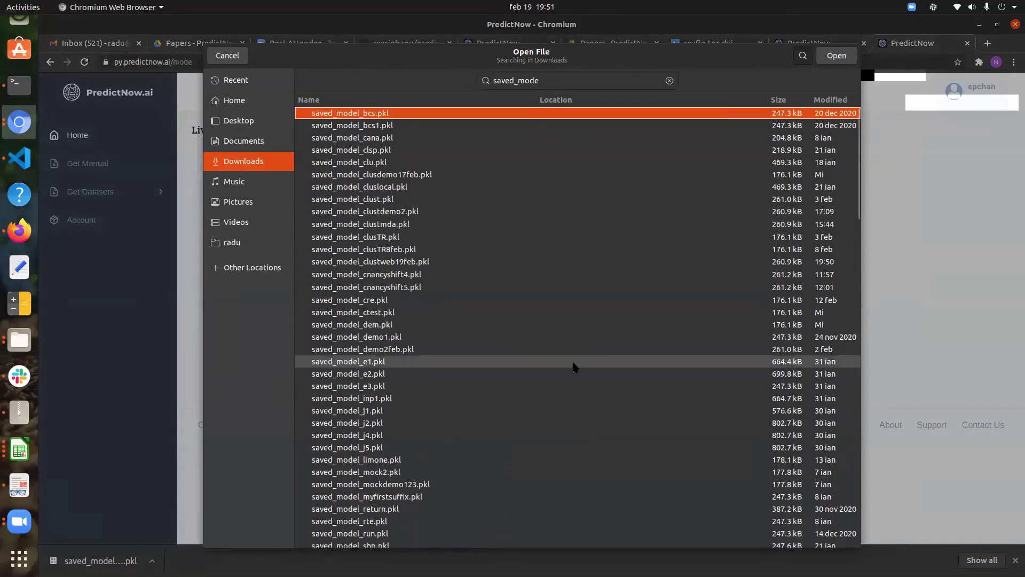
click(425, 263)
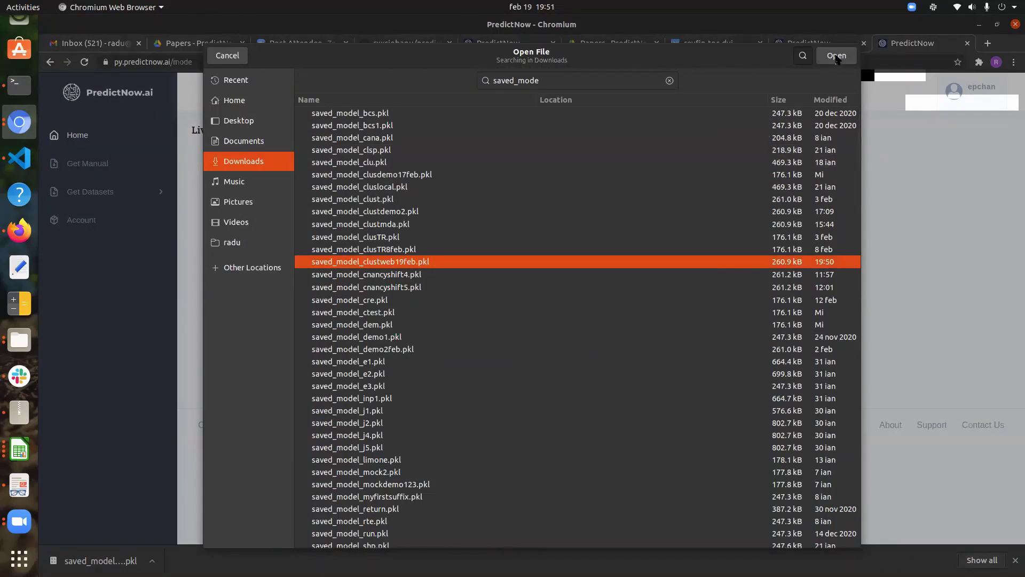
click(836, 58)
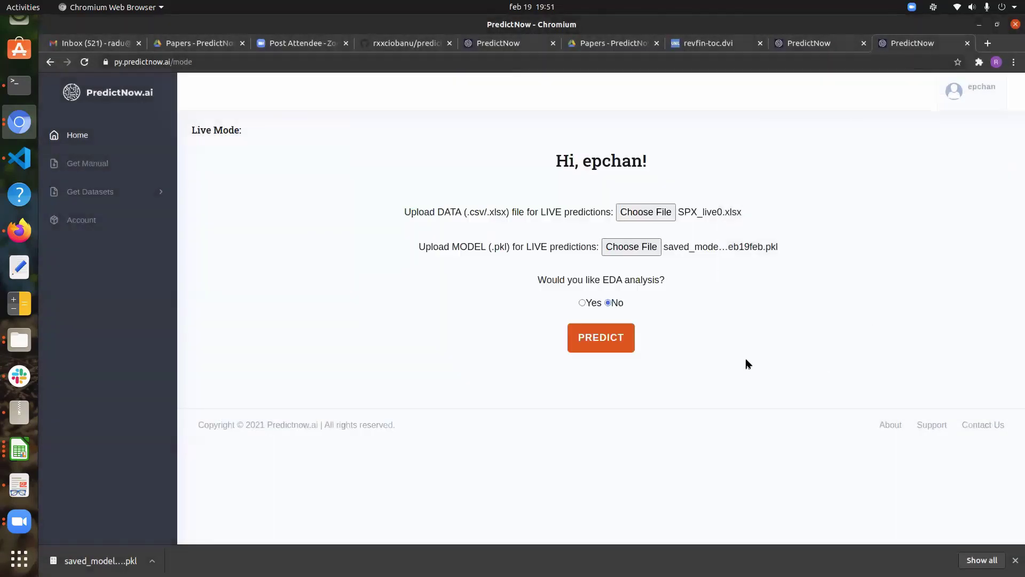
click(592, 341)
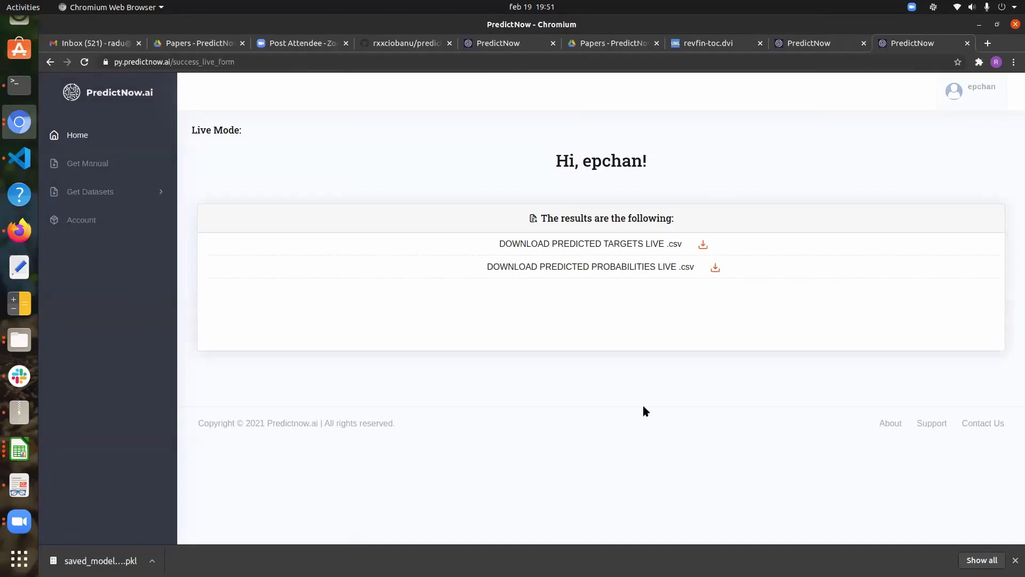
- Download the predicted targets LIVE CSV and open it in LibreOffice Calc with the proposed import settings
click(579, 245)
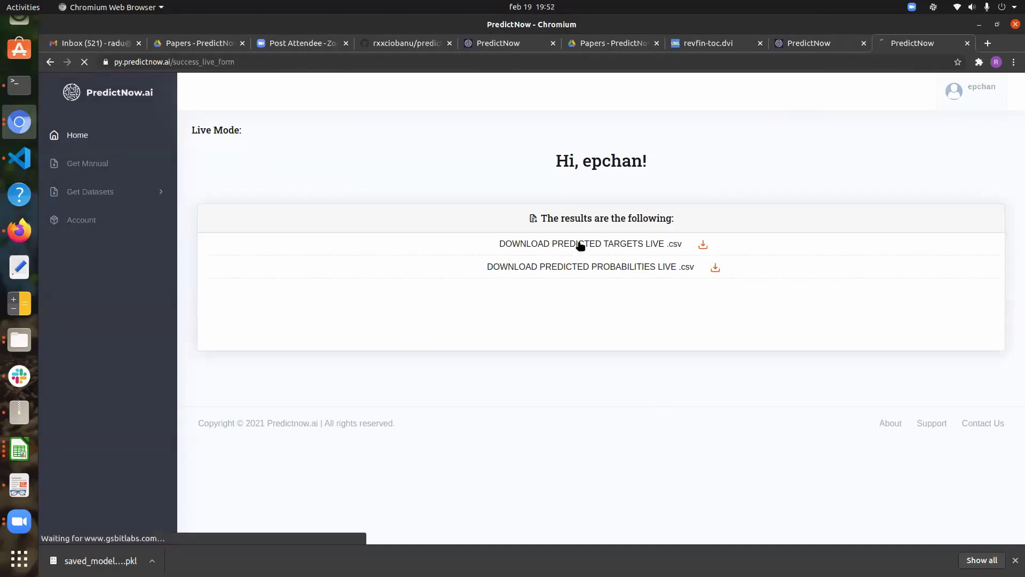
click(96, 558)
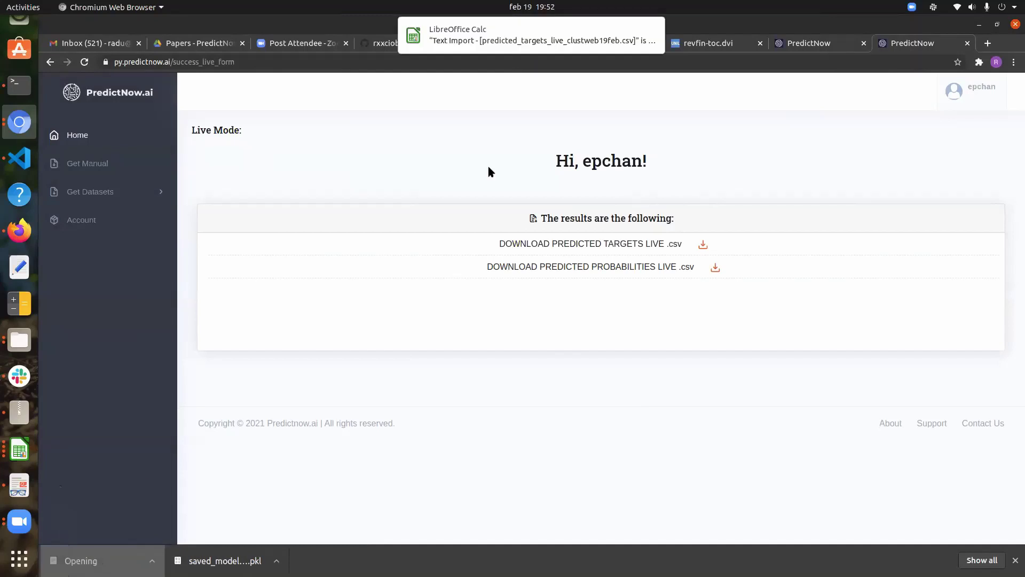
click(319, 352)
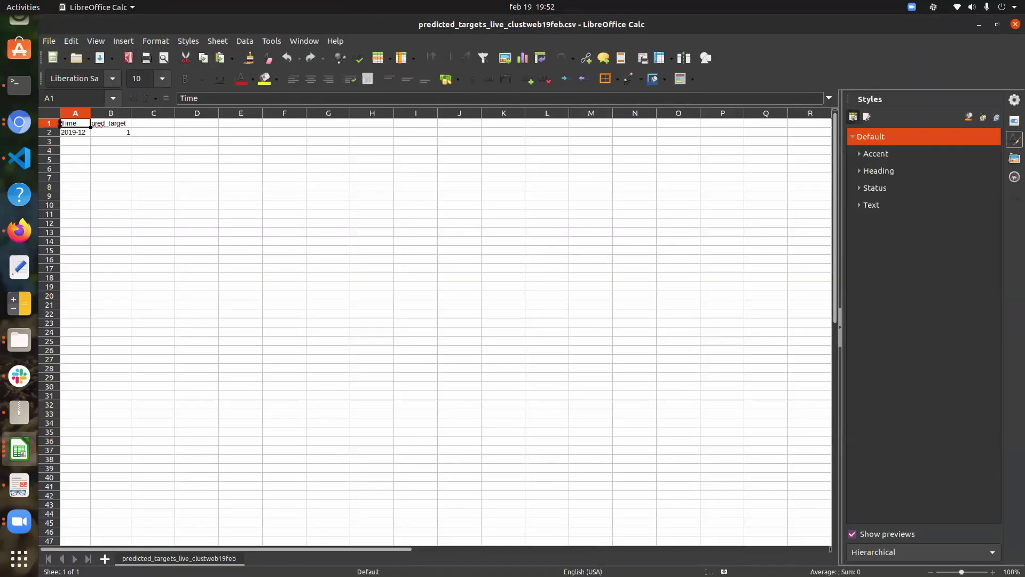
- Check the Time and pred_target values in the live predicted targets sheet, and return to the live results page
click(75, 132)
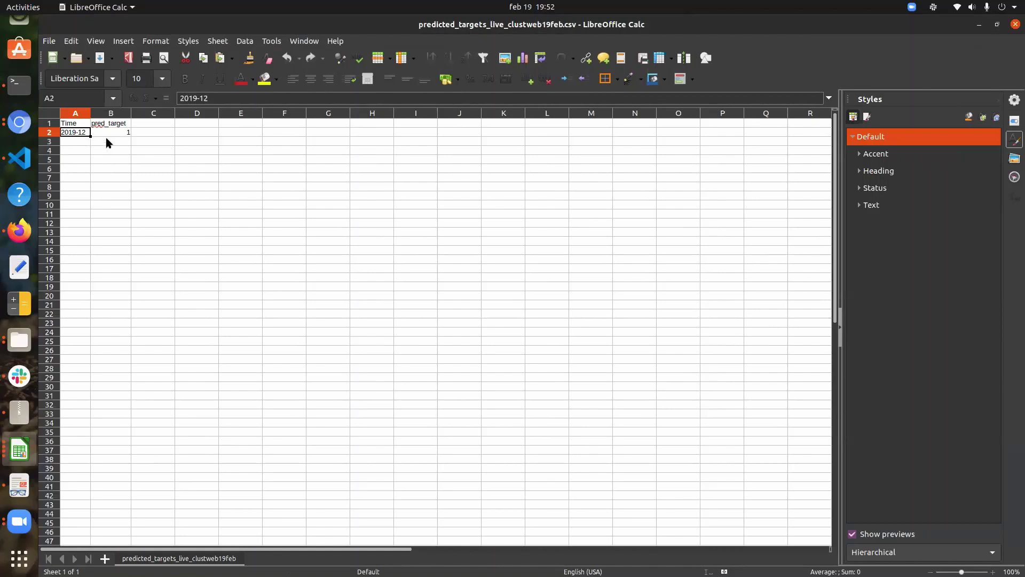
key(Right)
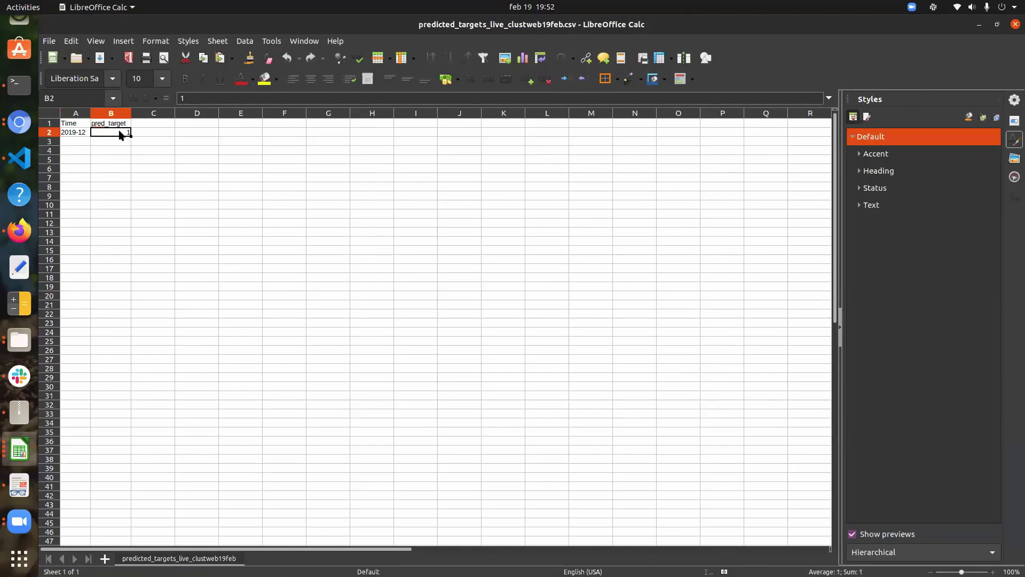
click(912, 7)
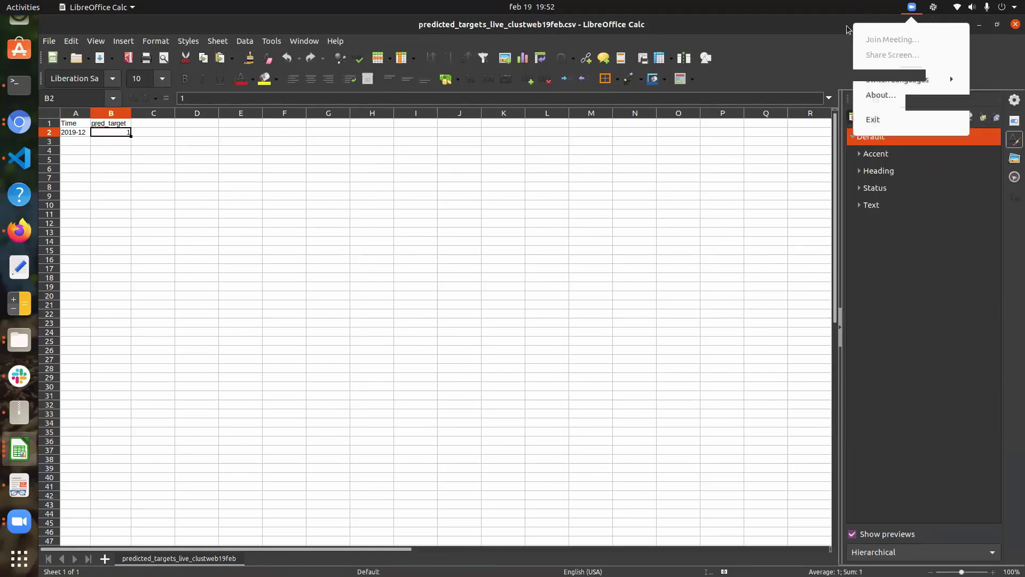
key(Escape)
key(alt+Tab)
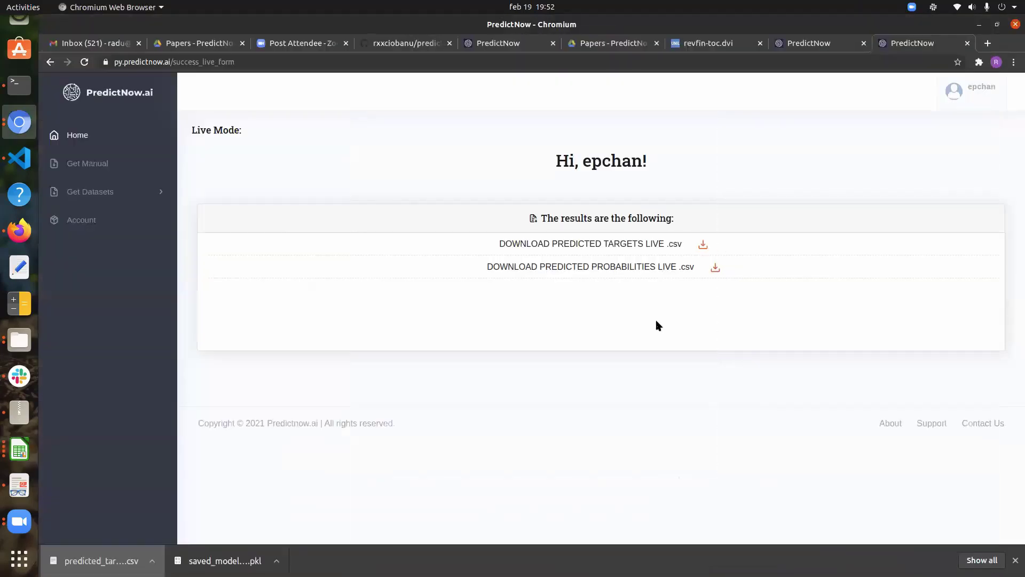
- Download the predicted probabilities LIVE CSV and open it in LibreOffice Calc with the proposed import settings
click(547, 269)
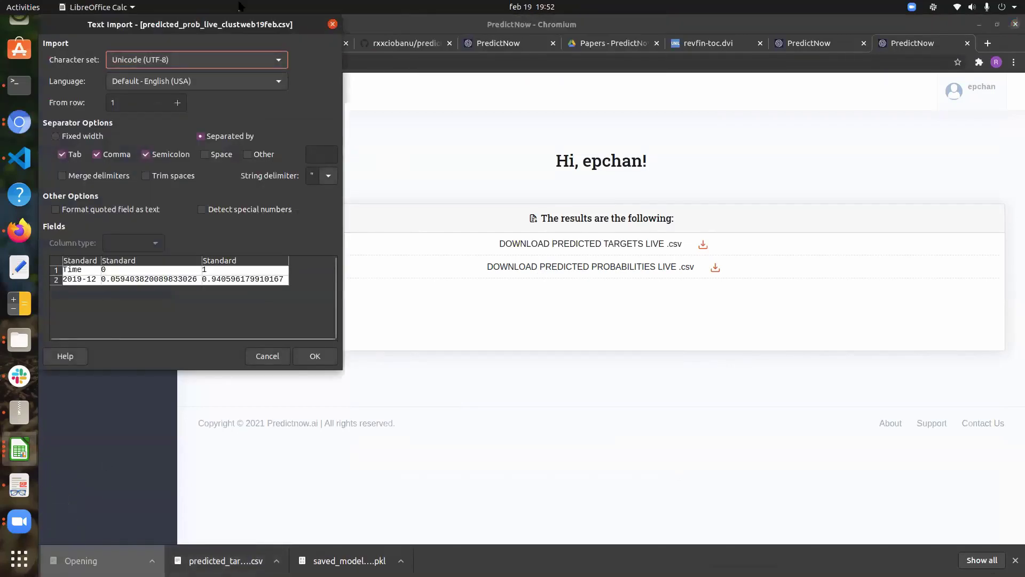
click(315, 356)
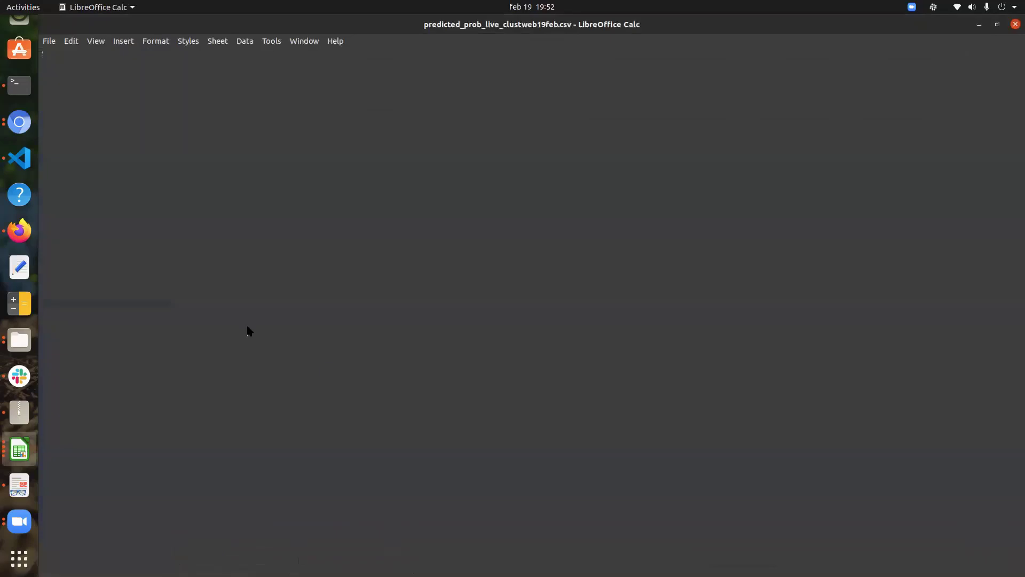